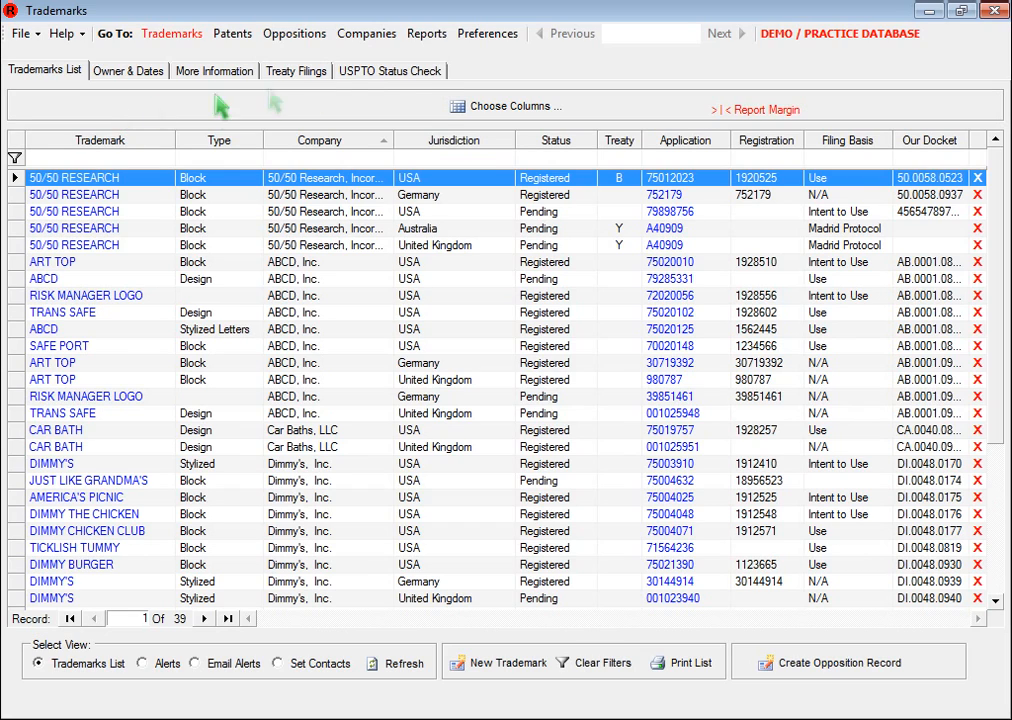
Step: Turn on USPTO status tracking for the USA 50/50 RESEARCH trademark with application number 75012023
{"action": "left_click", "coordinate": [400, 74]}
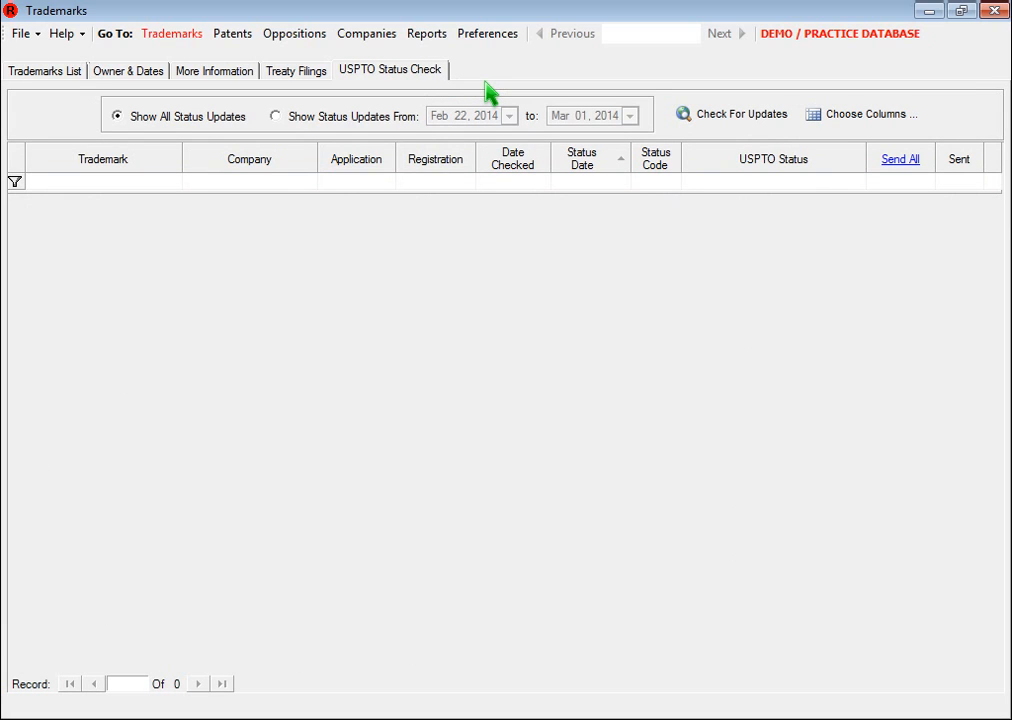
{"action": "left_click", "coordinate": [72, 84]}
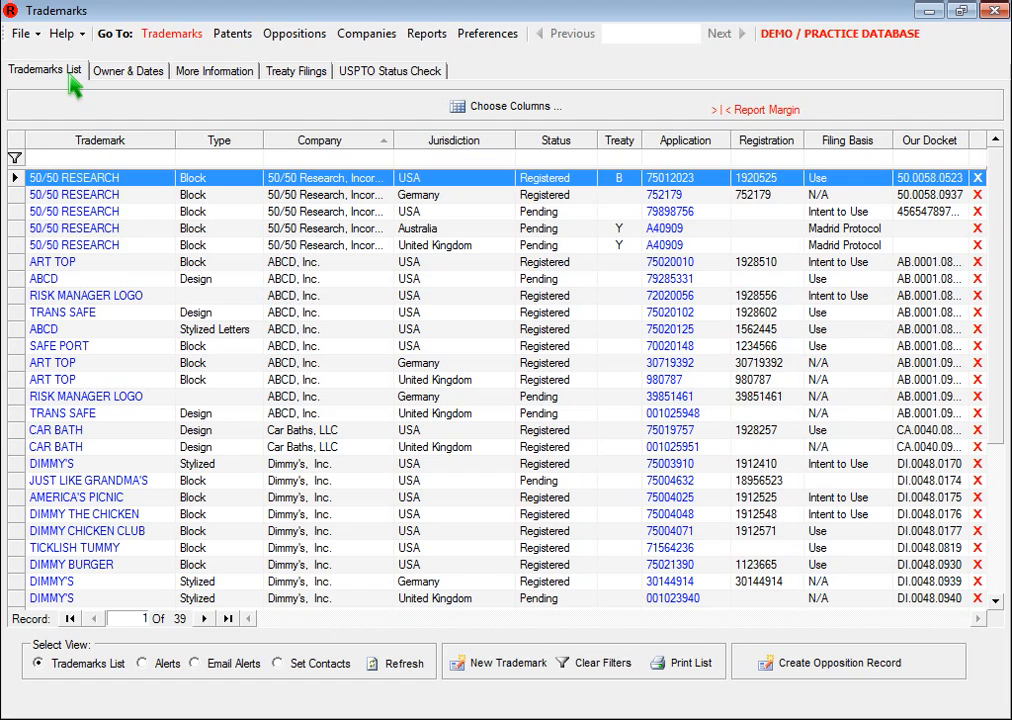
{"action": "double_click", "coordinate": [95, 180]}
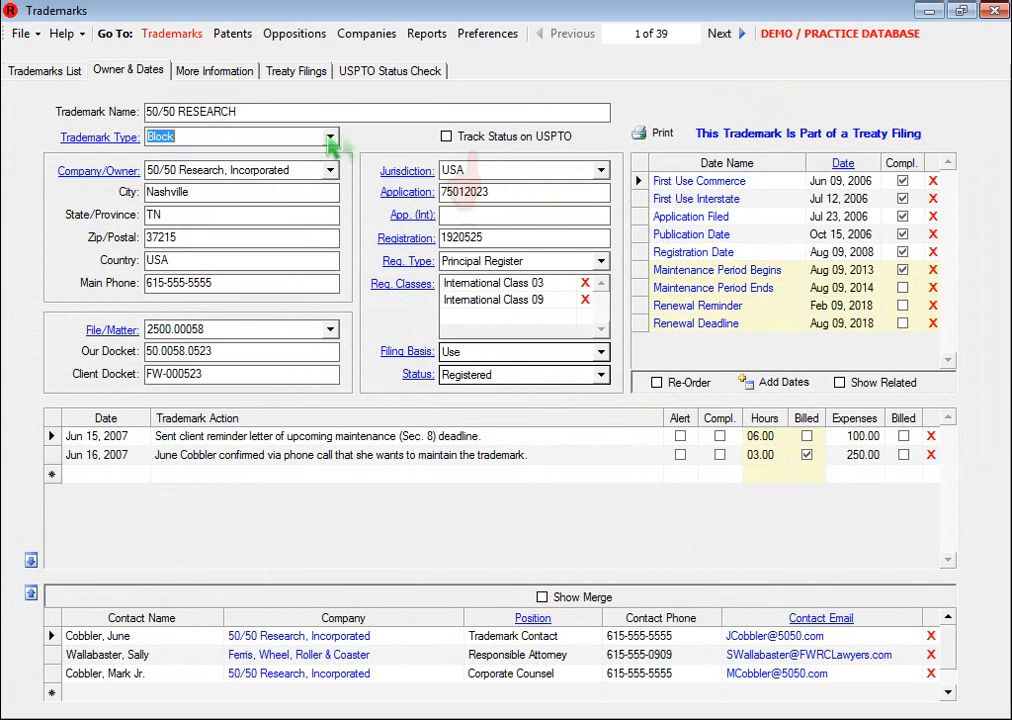
{"action": "left_click", "coordinate": [447, 137]}
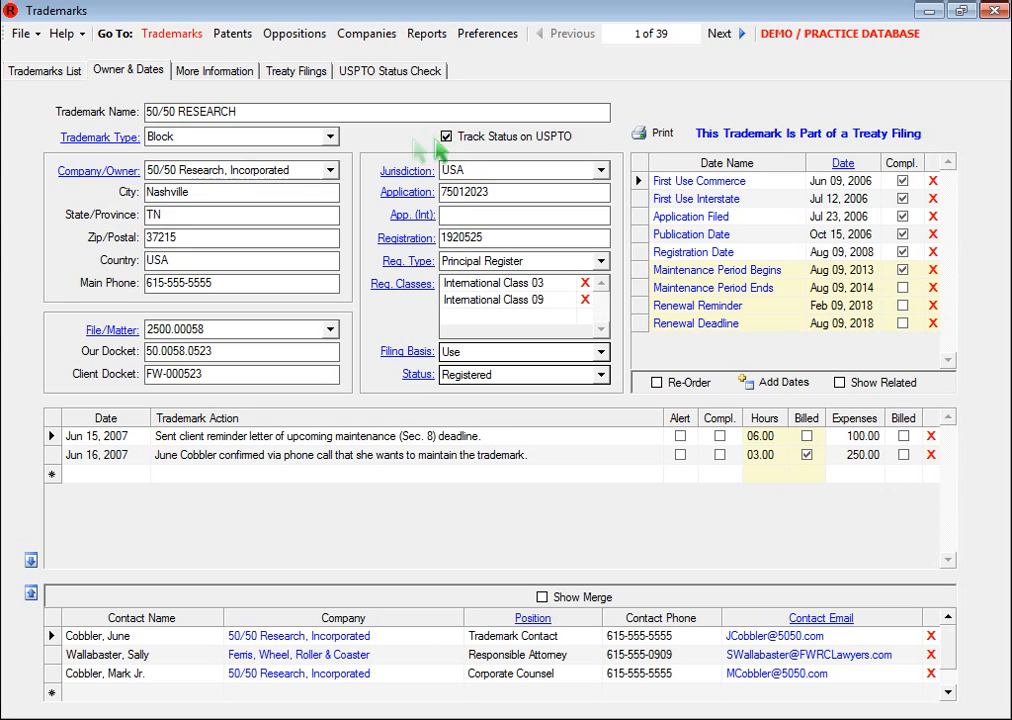
Step: Check the USPTO for status updates on the tracked trademarks and dismiss the notice
{"action": "left_click", "coordinate": [400, 72]}
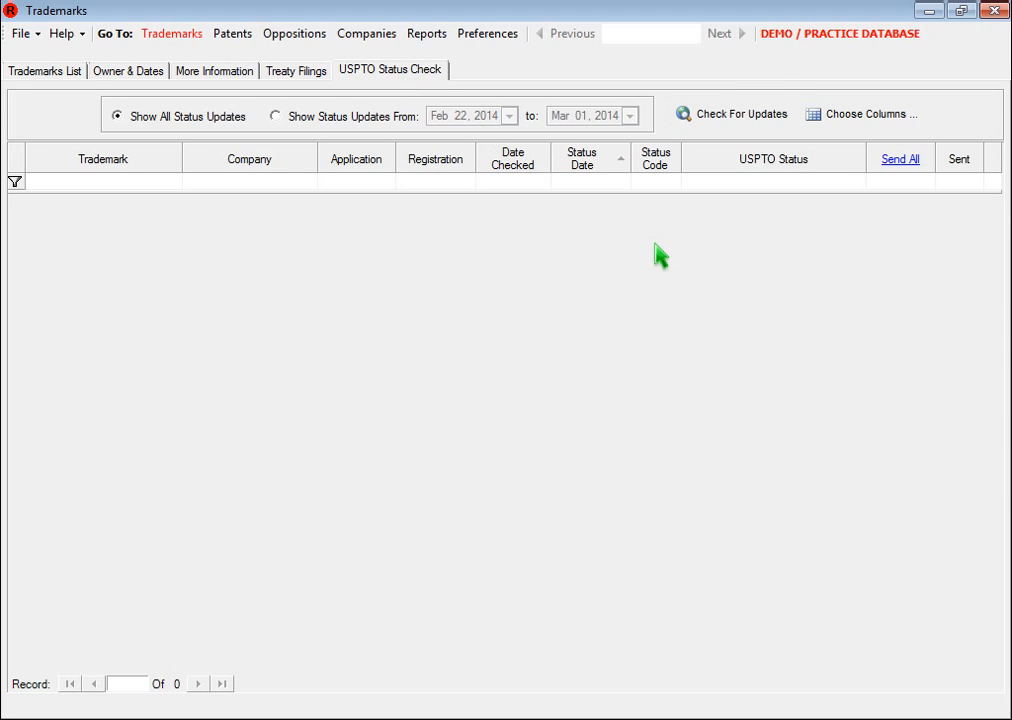
{"action": "left_click", "coordinate": [707, 117]}
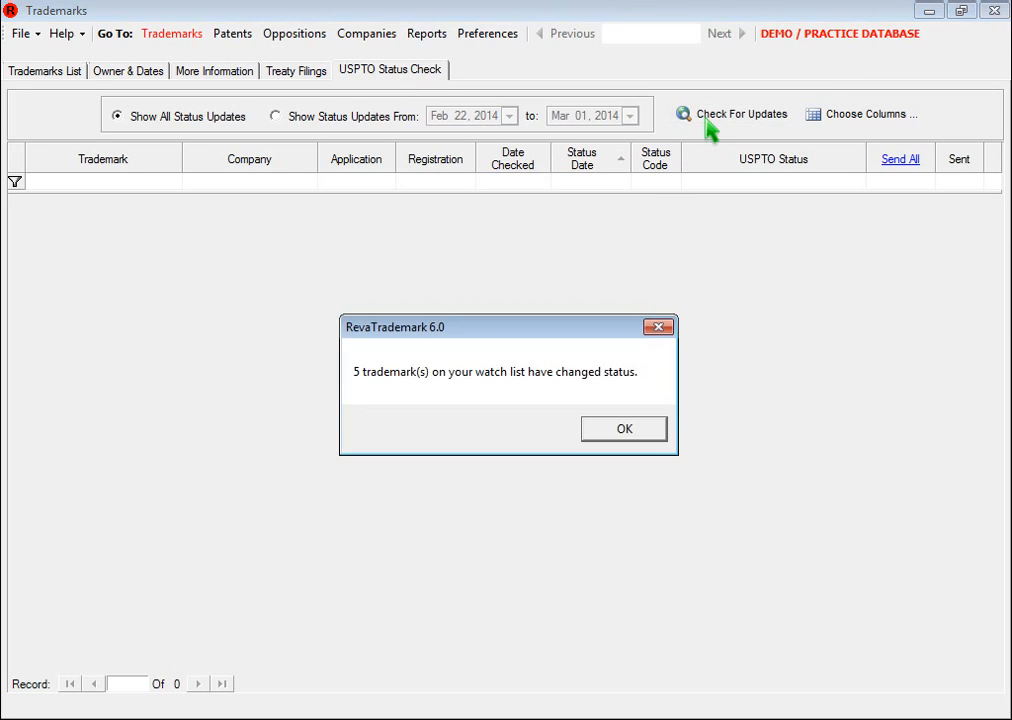
{"action": "left_click", "coordinate": [627, 428]}
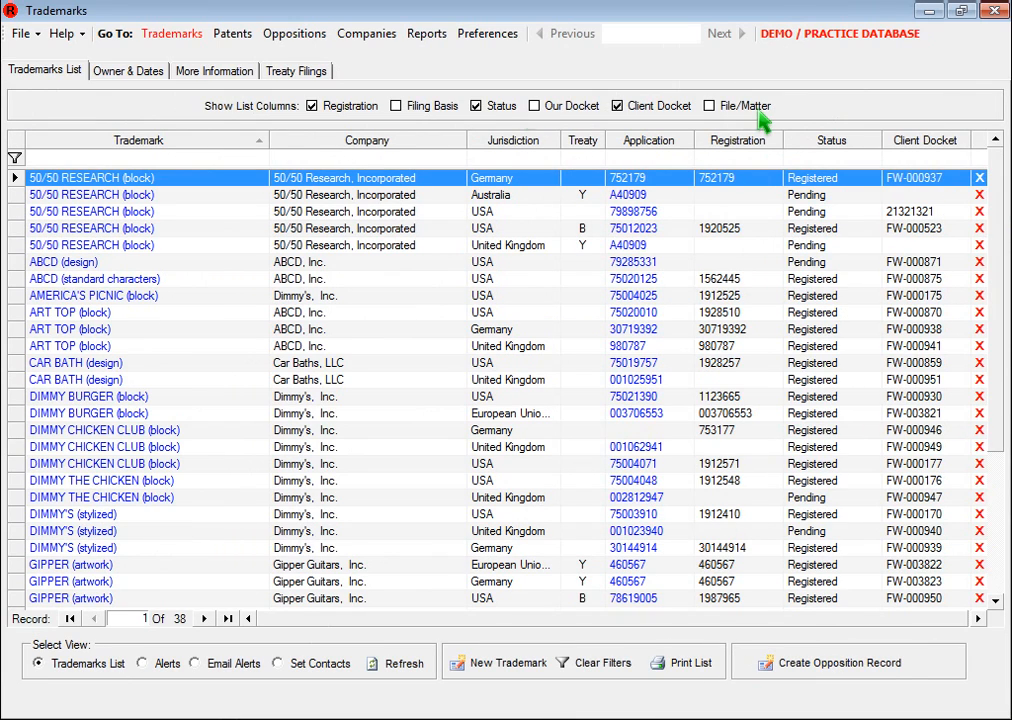
Step: Hide the Status column and show the Filing Basis column in the trademarks list
{"action": "left_click", "coordinate": [508, 110]}
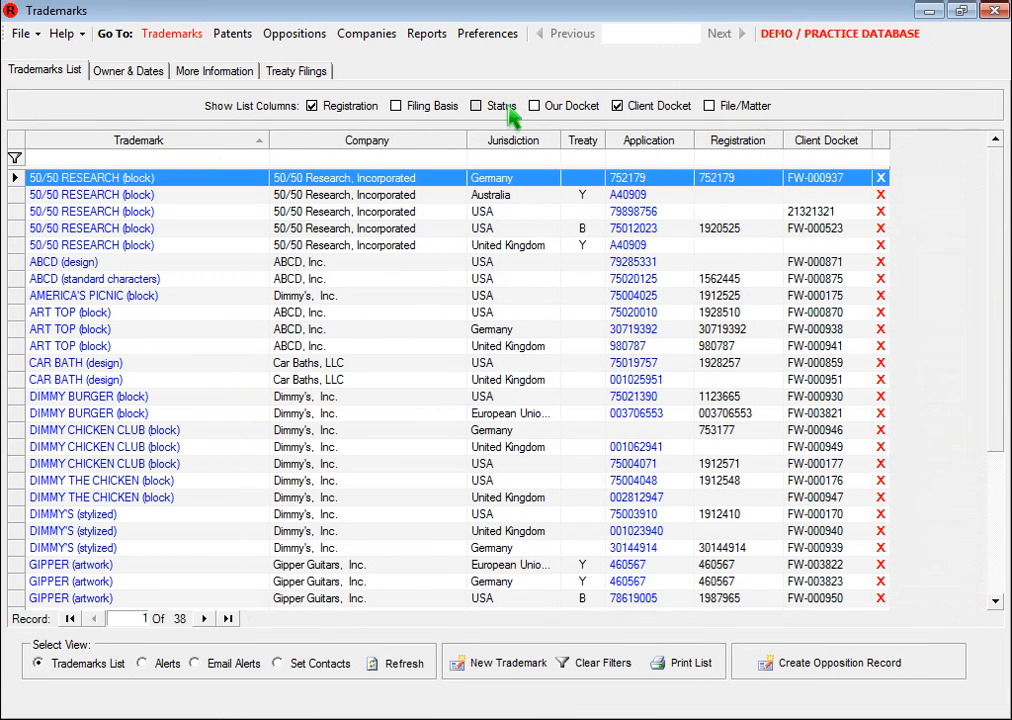
{"action": "left_click", "coordinate": [418, 115]}
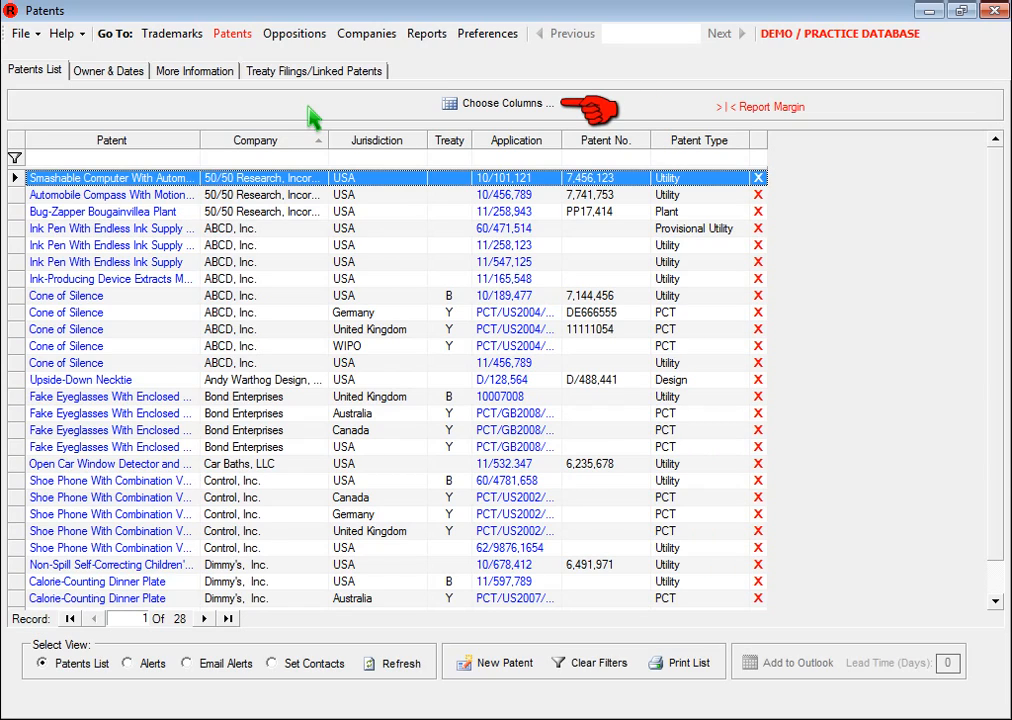
Step: Add the Filing Basis and Status columns to the patents list, placed between Patent No. and Patent Type
{"action": "left_click", "coordinate": [455, 105]}
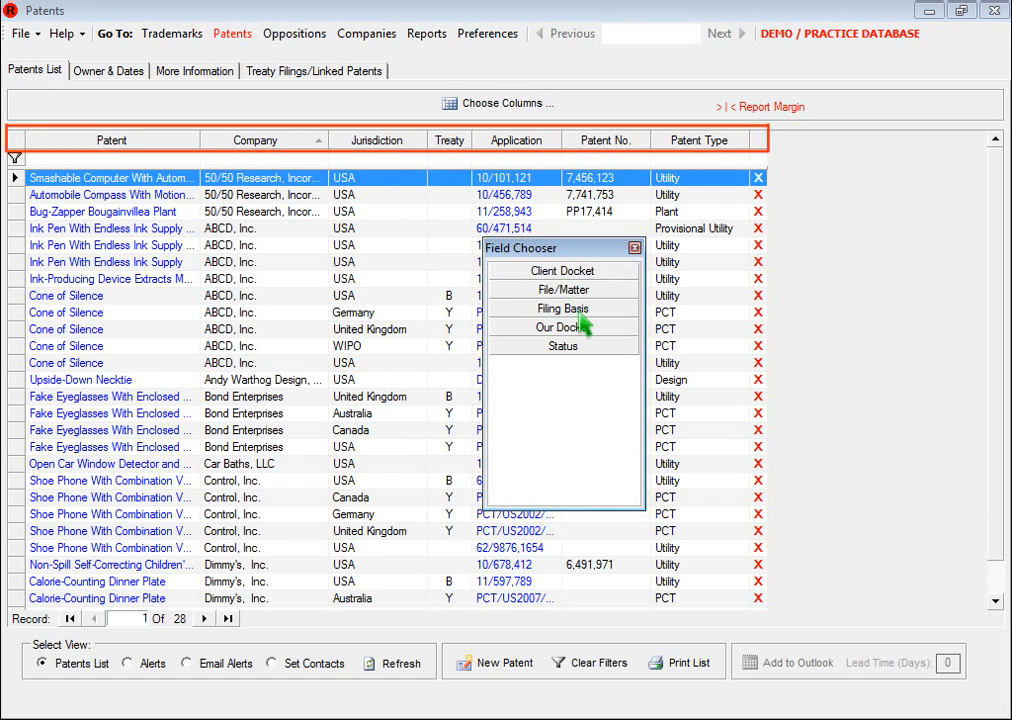
{"action": "left_click_drag", "start_coordinate": [583, 318], "coordinate": [659, 134]}
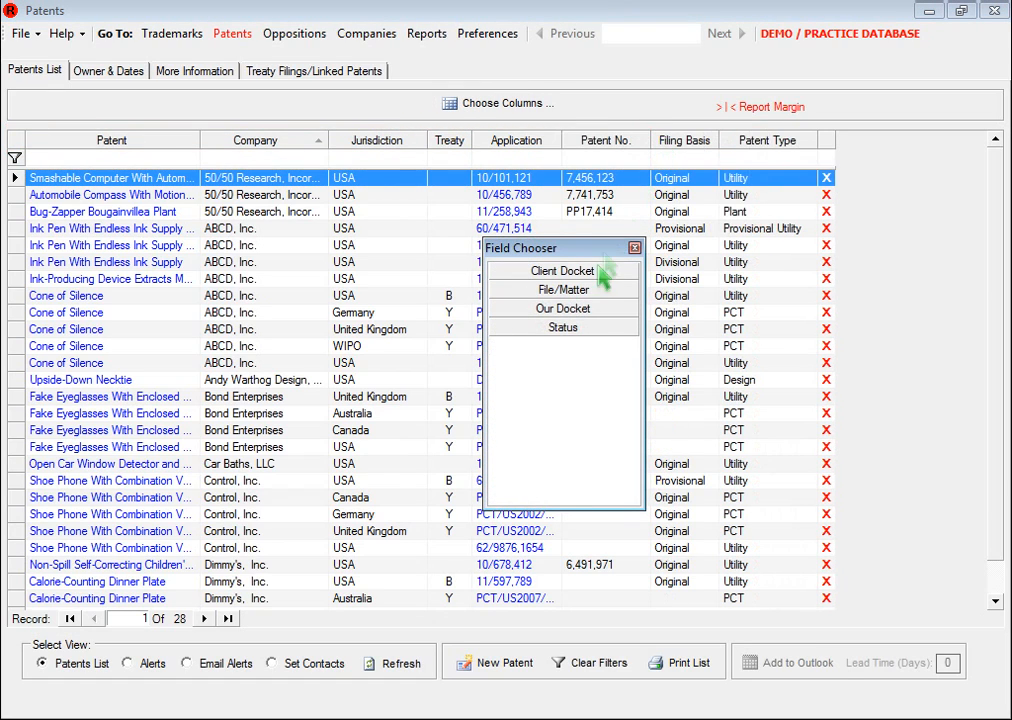
{"action": "left_click_drag", "start_coordinate": [520, 330], "coordinate": [722, 148]}
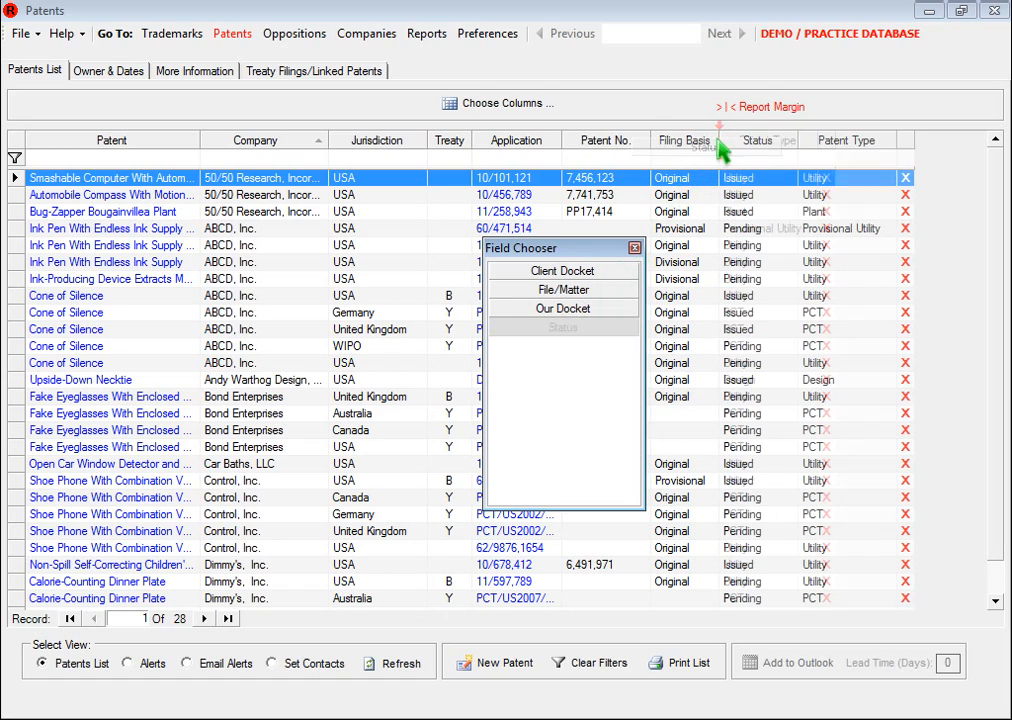
{"action": "left_click", "coordinate": [636, 249]}
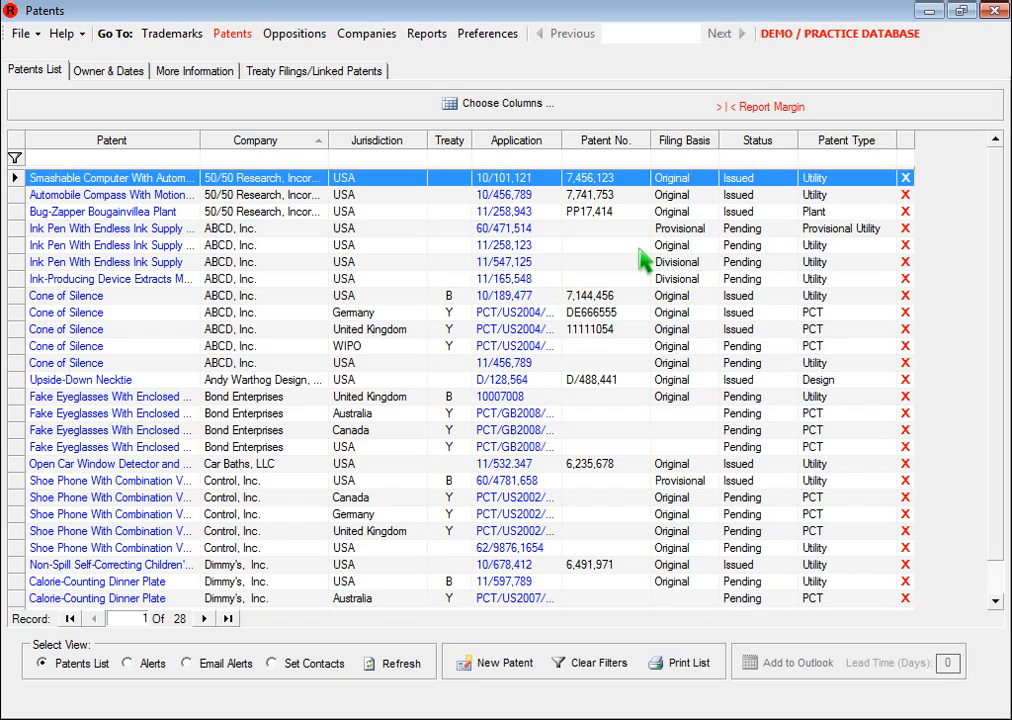
Step: Remove the Filing Basis column from the patents list and make a widened Company column the first one
{"action": "left_click_drag", "start_coordinate": [675, 142], "coordinate": [700, 121]}
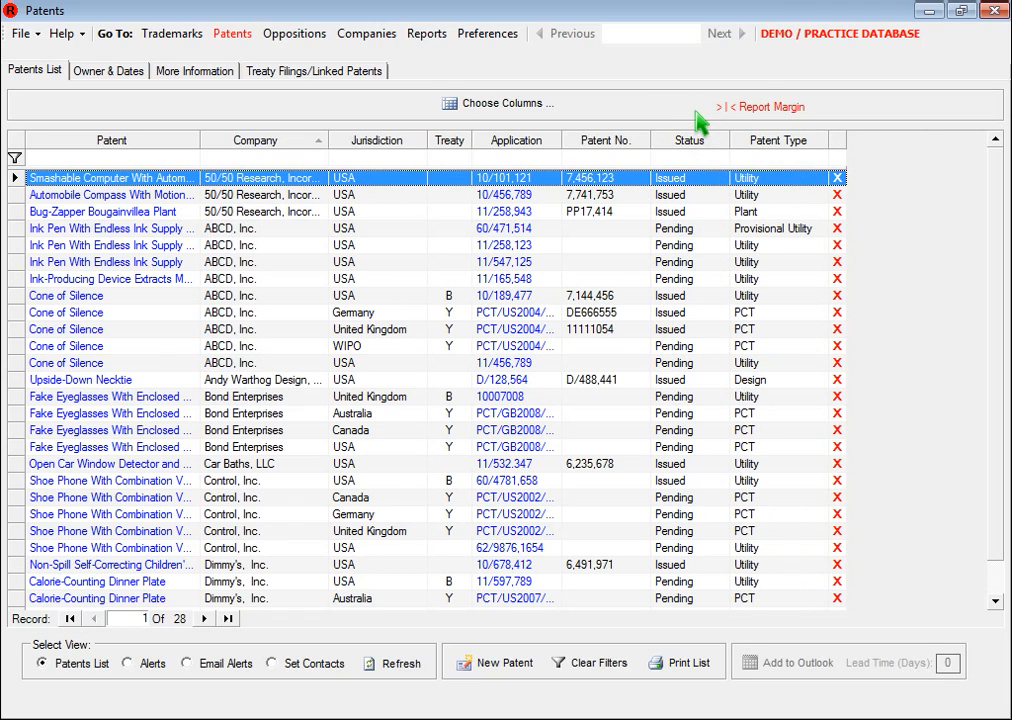
{"action": "left_click_drag", "start_coordinate": [240, 141], "coordinate": [55, 148]}
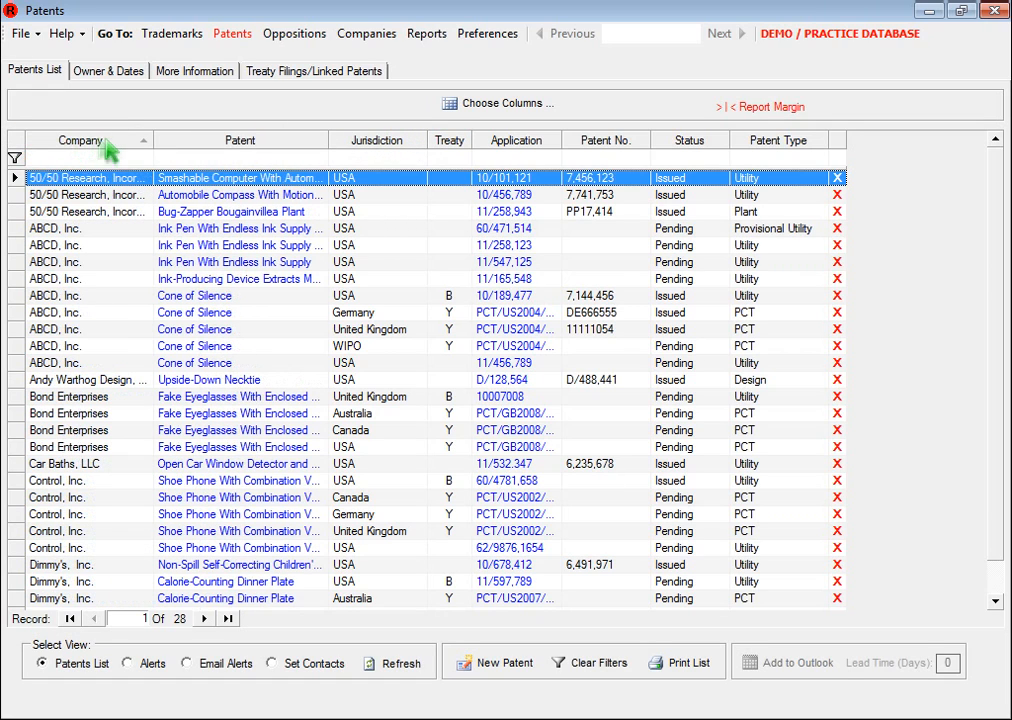
{"action": "left_click_drag", "start_coordinate": [154, 141], "coordinate": [200, 141]}
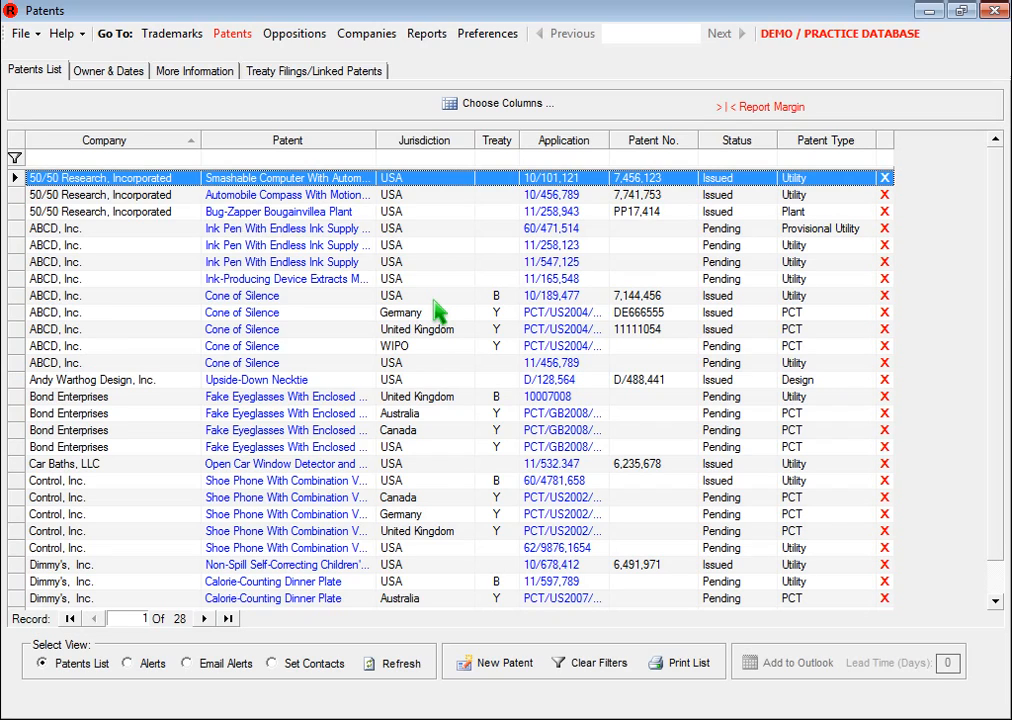
Step: Reset the patents list grid to its default layout
{"action": "right_click", "coordinate": [437, 313]}
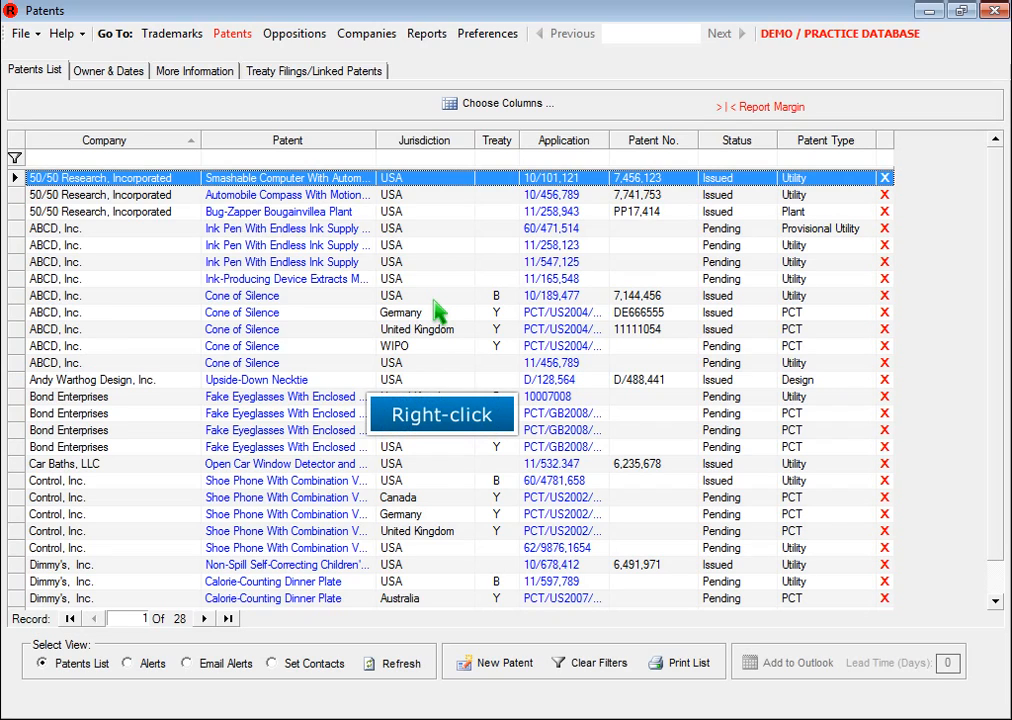
{"action": "right_click", "coordinate": [434, 300]}
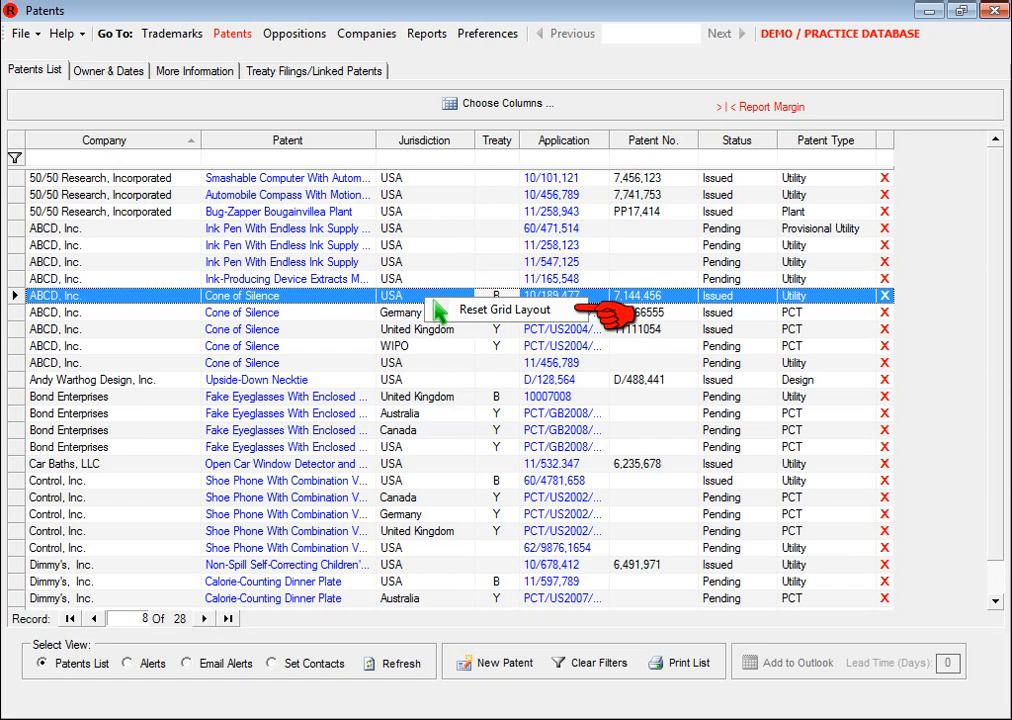
{"action": "left_click", "coordinate": [440, 311]}
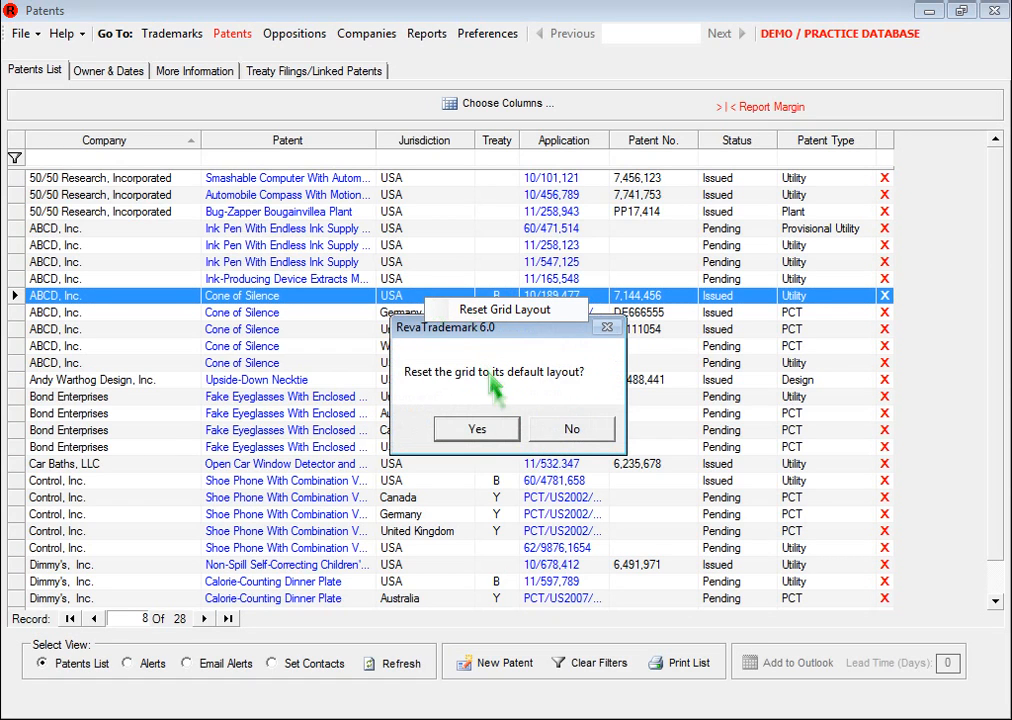
{"action": "left_click", "coordinate": [508, 434]}
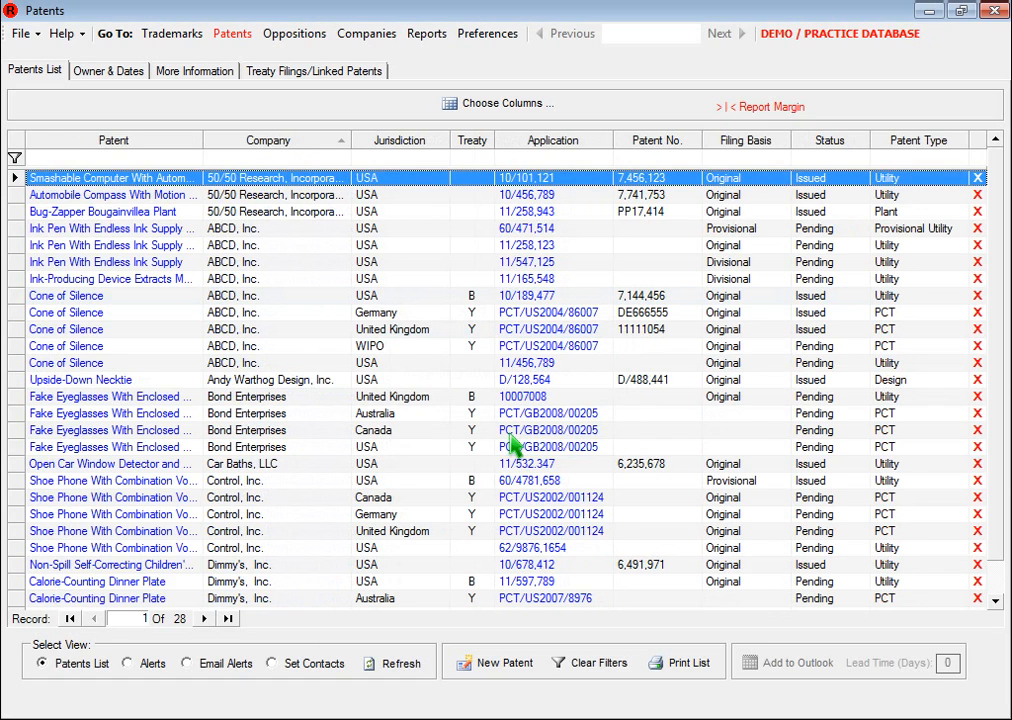
Step: In the trademark alerts list, replace the Application column with Our Docket, placed after Jurisdiction
{"action": "left_click", "coordinate": [170, 38]}
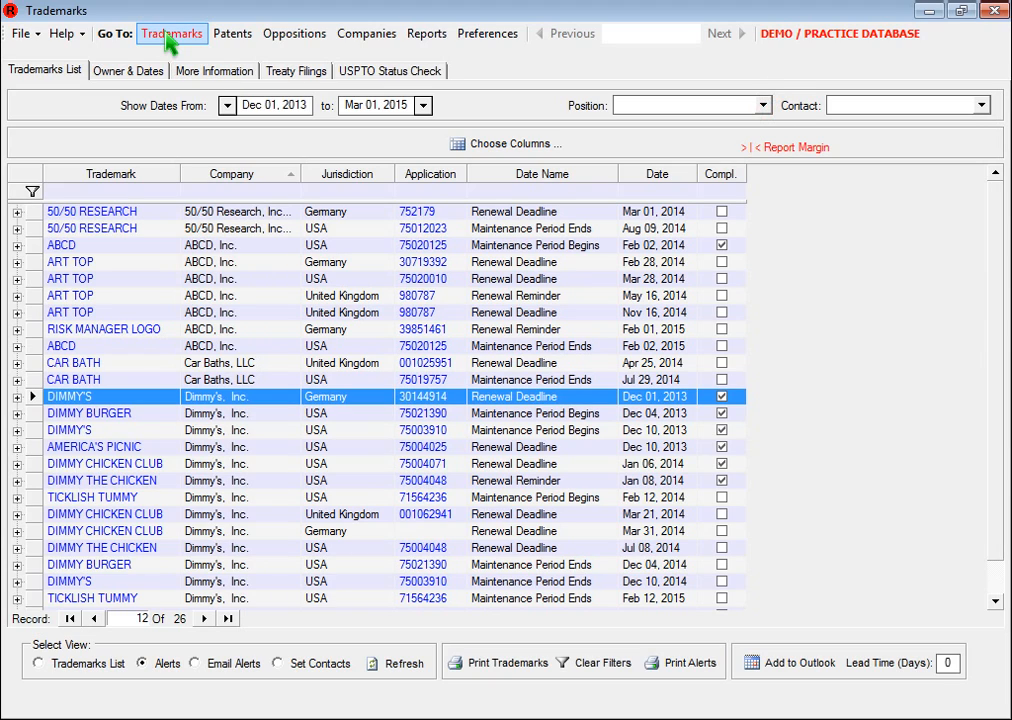
{"action": "left_click", "coordinate": [535, 143]}
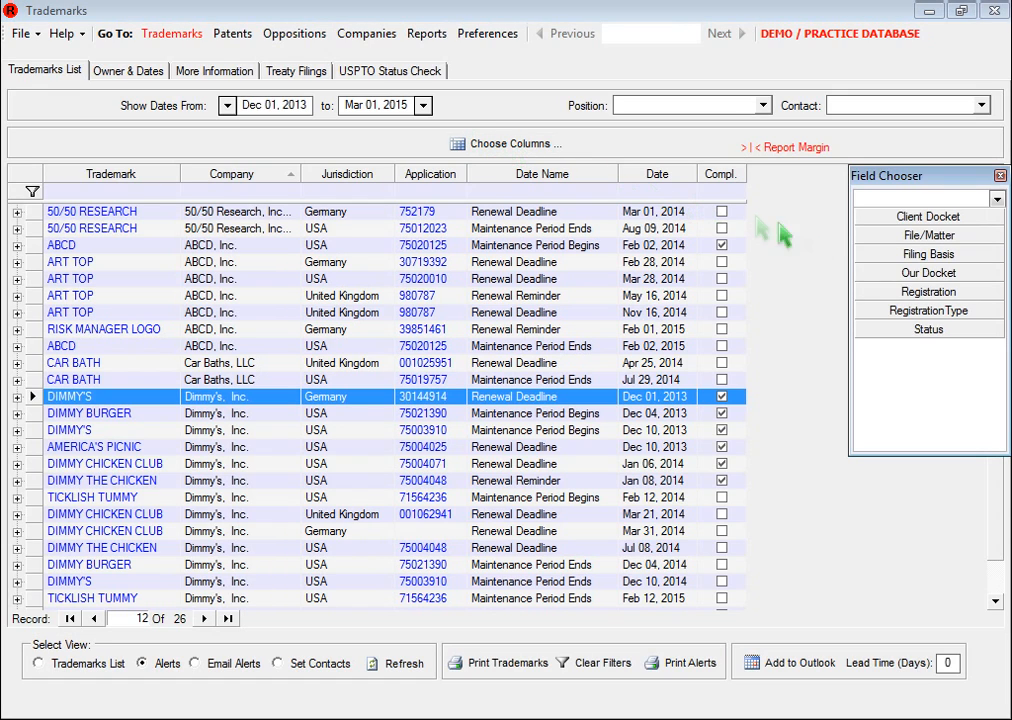
{"action": "left_click_drag", "start_coordinate": [928, 273], "coordinate": [492, 197]}
{"action": "left_click_drag", "start_coordinate": [420, 176], "coordinate": [396, 158]}
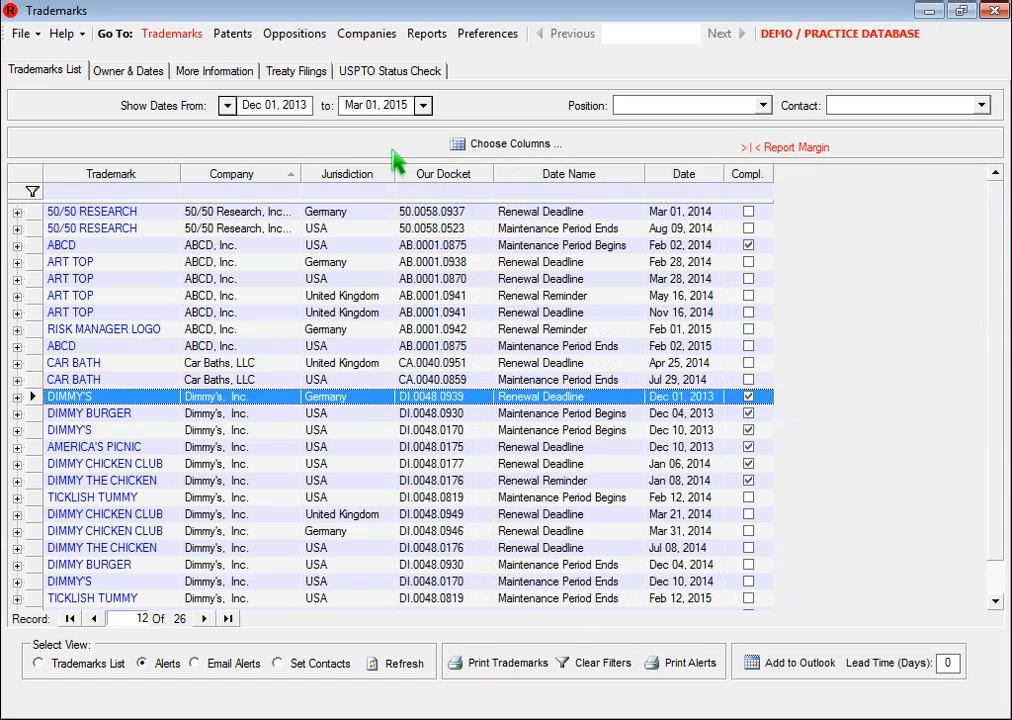
Step: Fit the Our Docket and Date Name columns to their contents and print the trademark alerts
{"action": "double_click", "coordinate": [494, 185]}
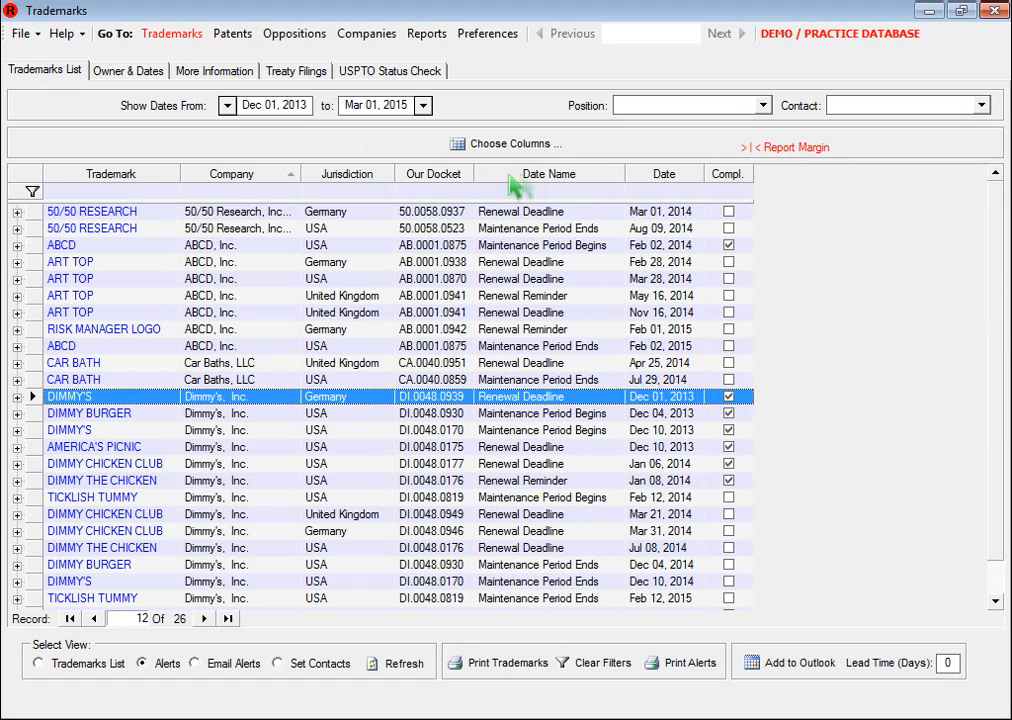
{"action": "double_click", "coordinate": [625, 188]}
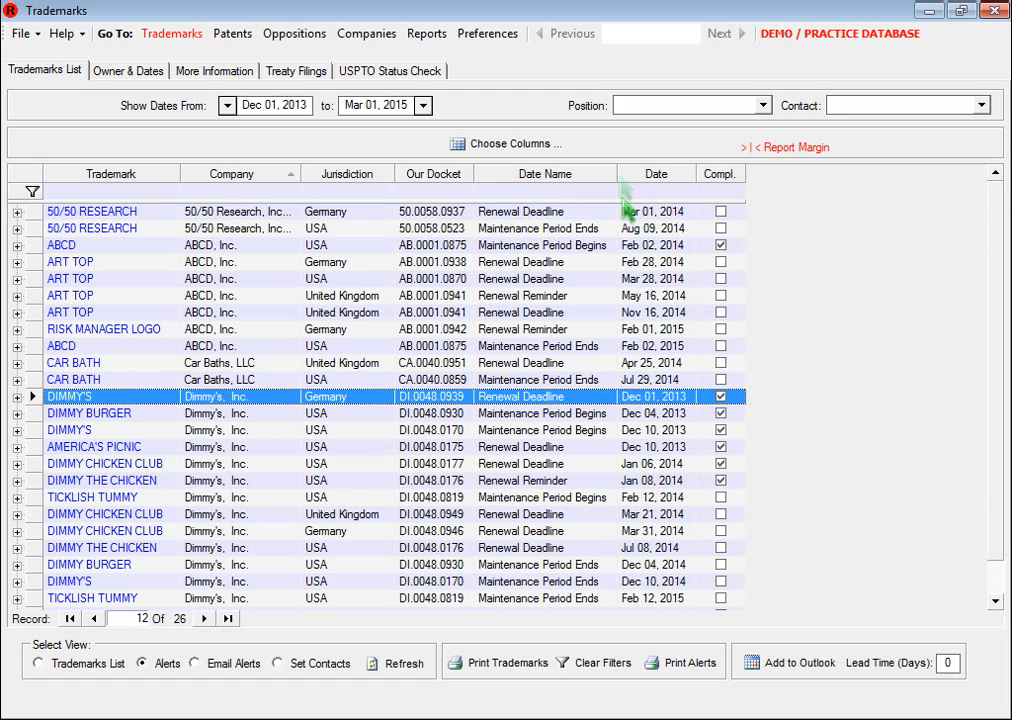
{"action": "left_click", "coordinate": [680, 663]}
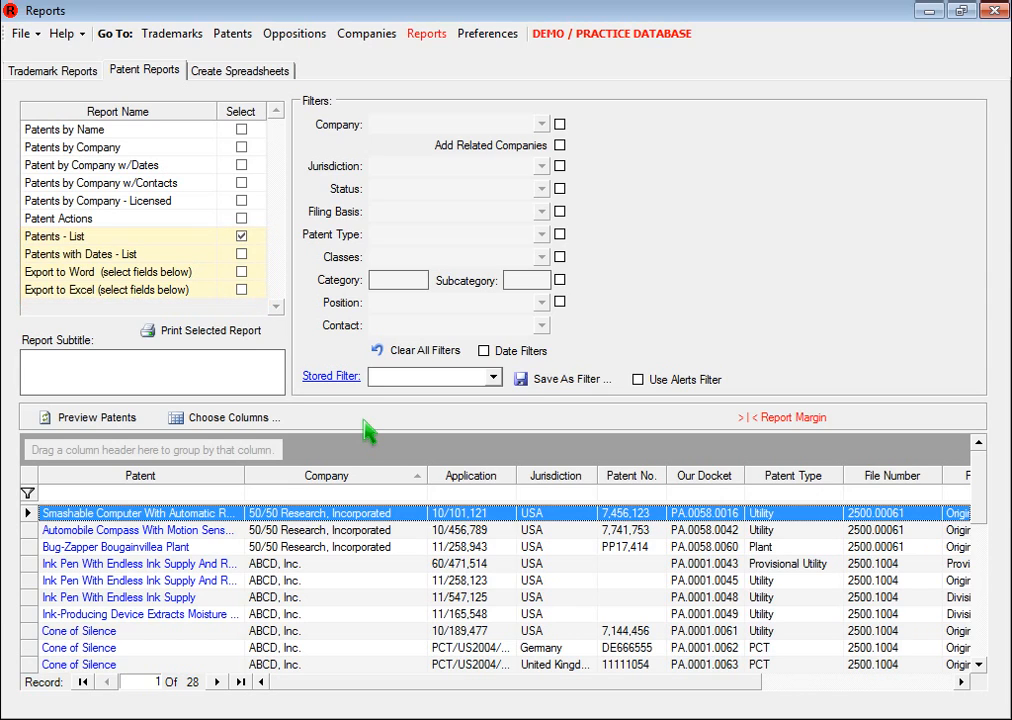
Step: Add the Status column to the Patents - List report grid between Patent No. and Our Docket
{"action": "left_click", "coordinate": [250, 427]}
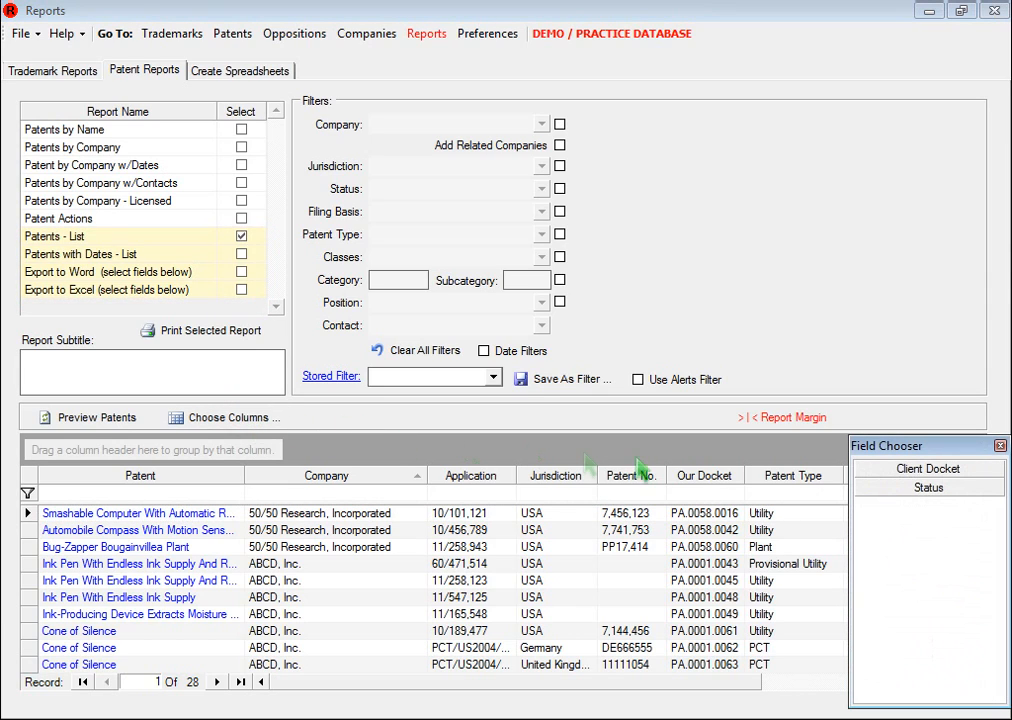
{"action": "left_click", "coordinate": [903, 490]}
{"action": "left_click_drag", "start_coordinate": [903, 492], "coordinate": [669, 486]}
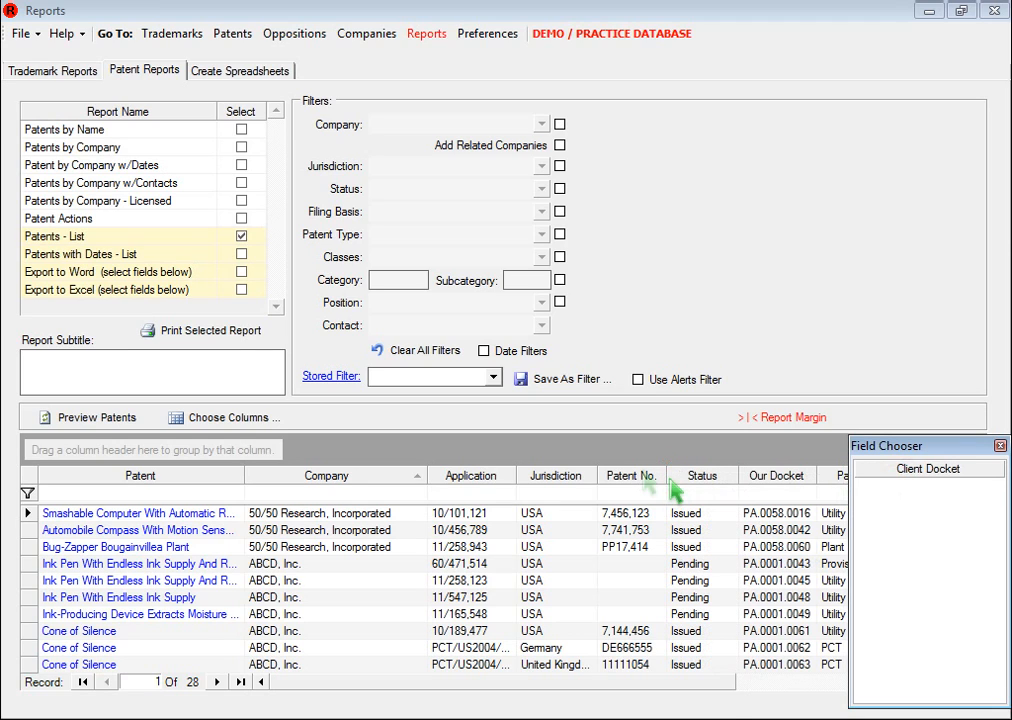
{"action": "left_click", "coordinate": [1000, 445]}
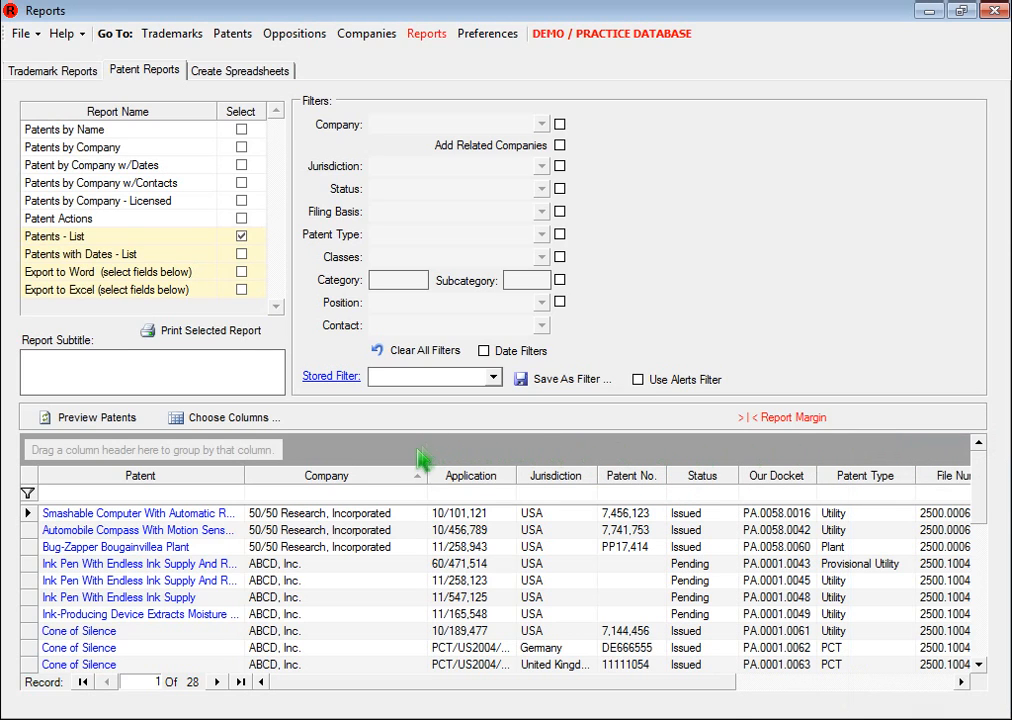
Step: Print the Patents - List report with the Company column placed first and sorted in ascending order
{"action": "left_click_drag", "start_coordinate": [385, 476], "coordinate": [122, 480]}
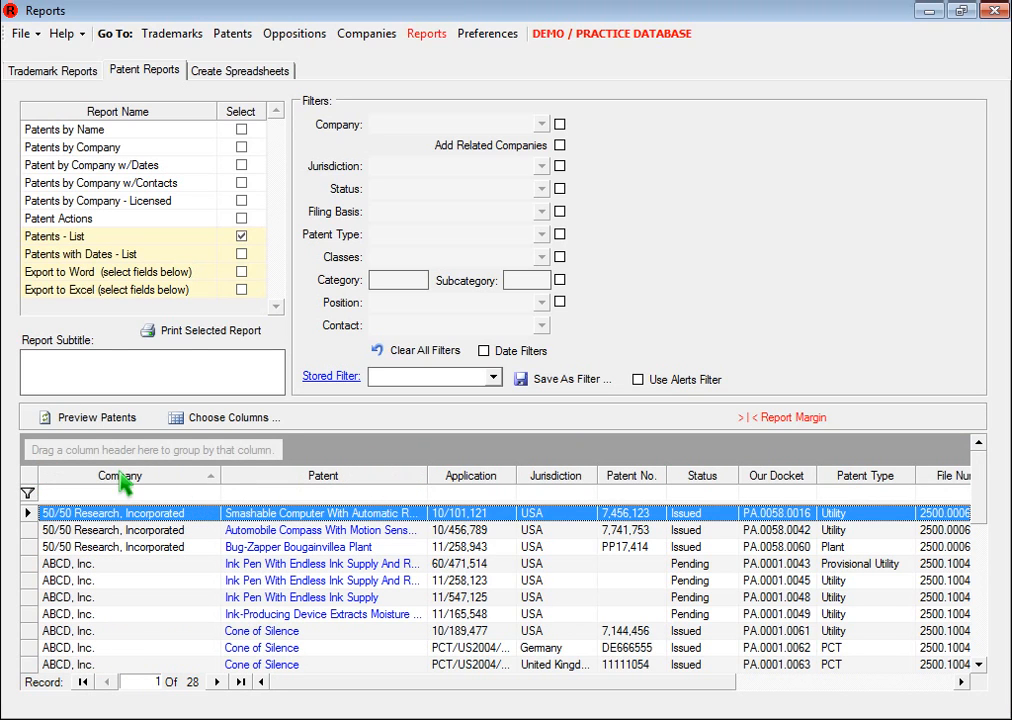
{"action": "left_click", "coordinate": [157, 480]}
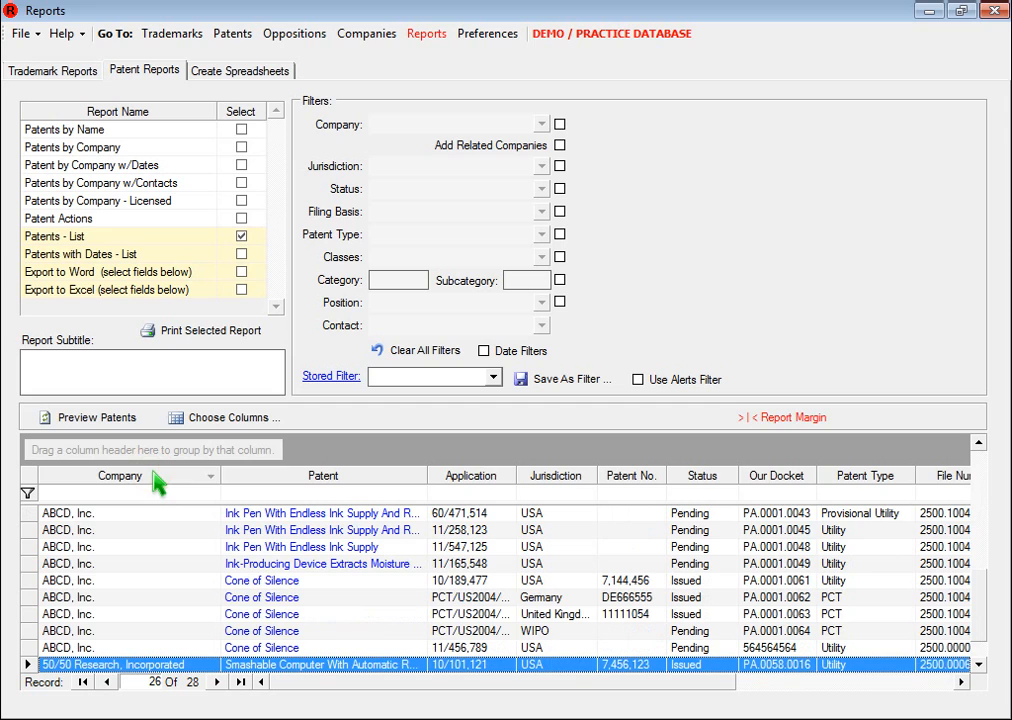
{"action": "left_click", "coordinate": [157, 478]}
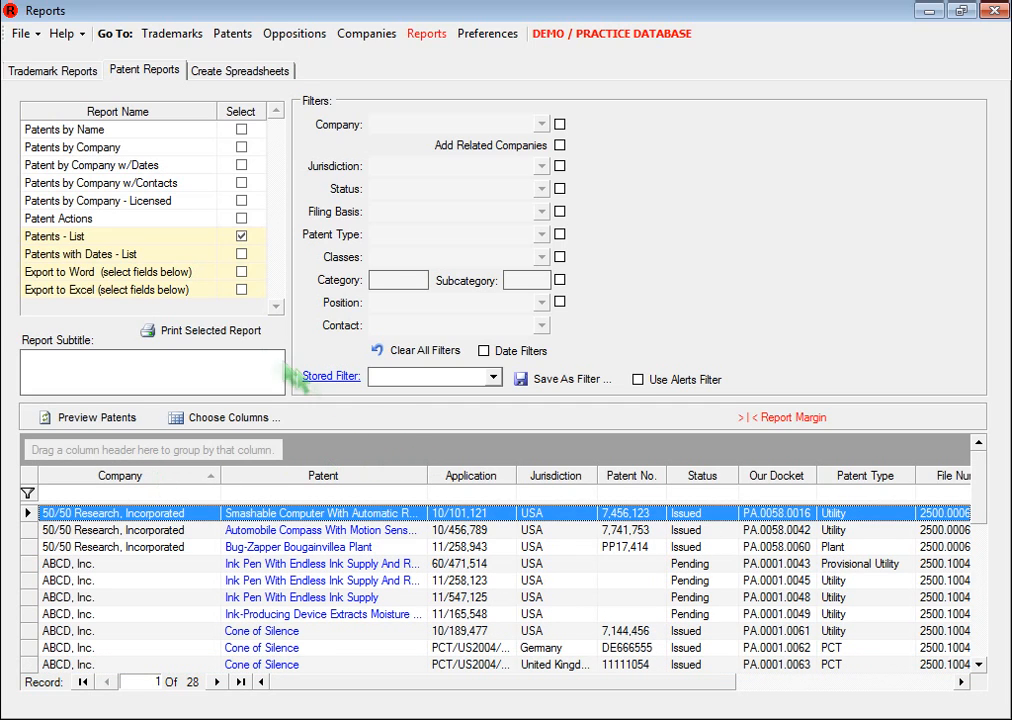
{"action": "left_click", "coordinate": [224, 331]}
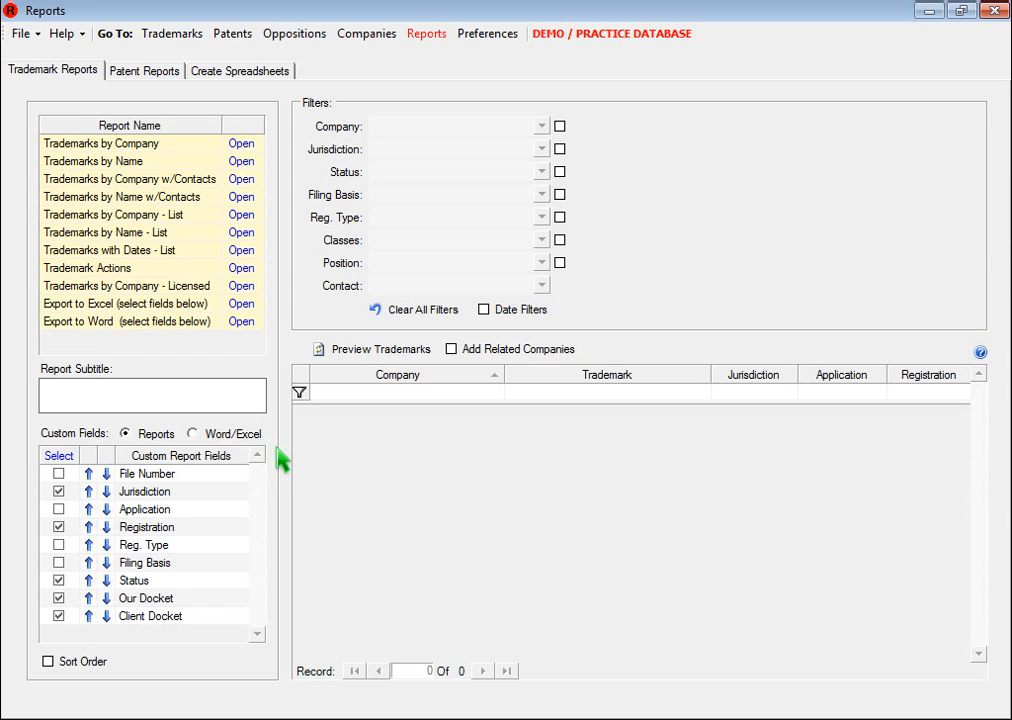
Step: Switch the trademark report custom fields to Word/Excel and open the choice of Word/Excel fields
{"action": "left_click", "coordinate": [251, 440]}
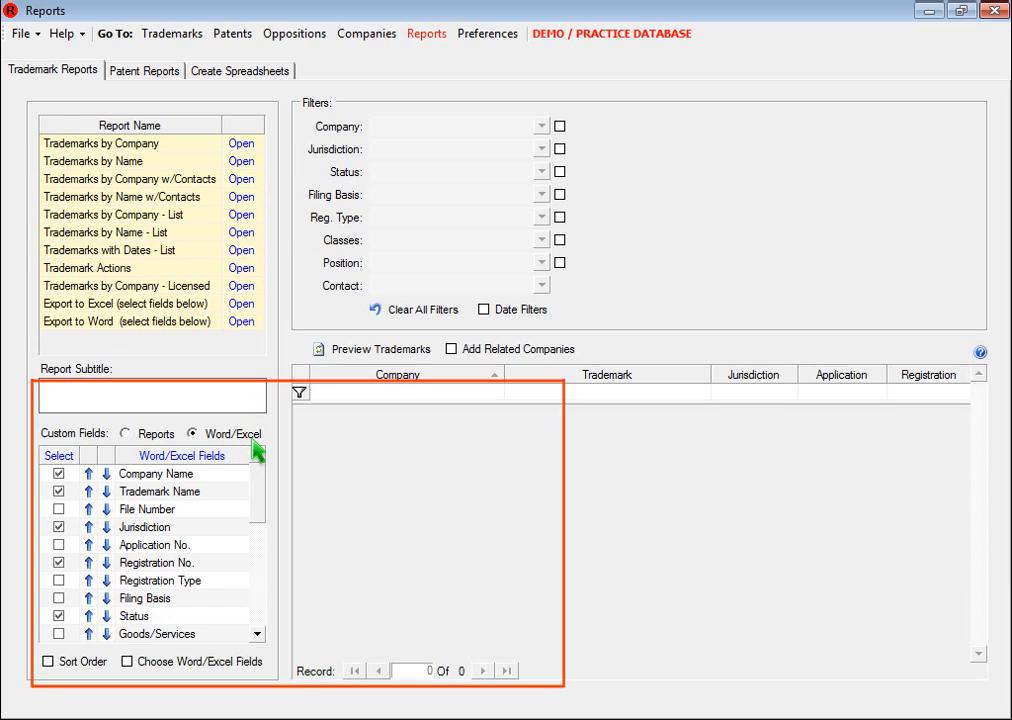
{"action": "left_click", "coordinate": [239, 668]}
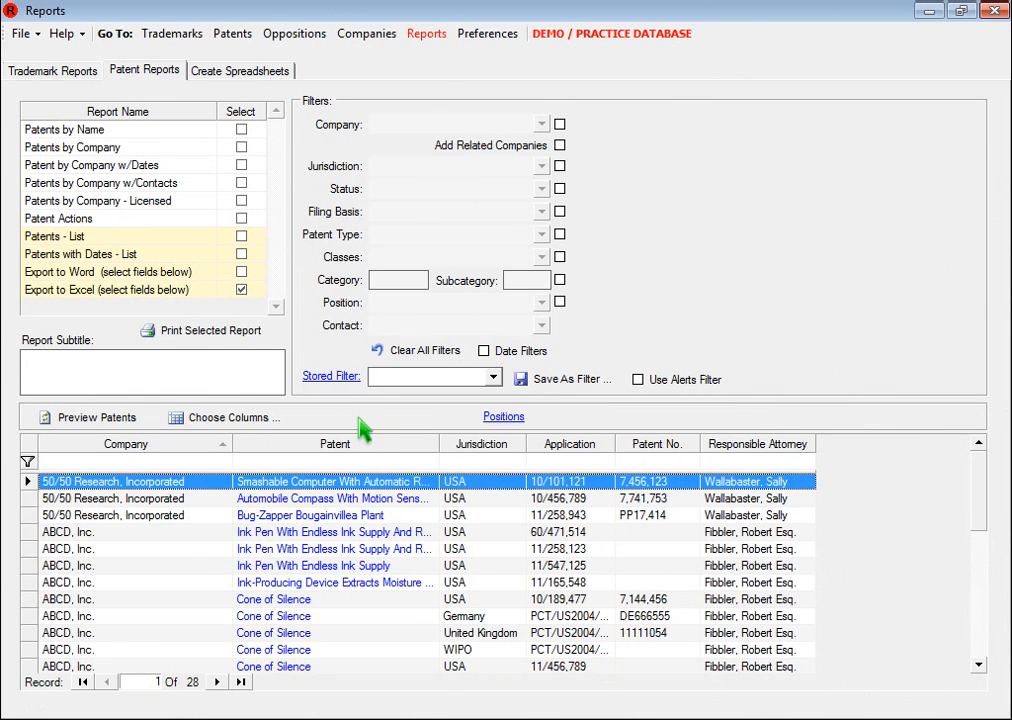
Step: Add the Status column to the patent Excel export grid between Patent No. and Responsible Attorney
{"action": "left_click", "coordinate": [268, 420]}
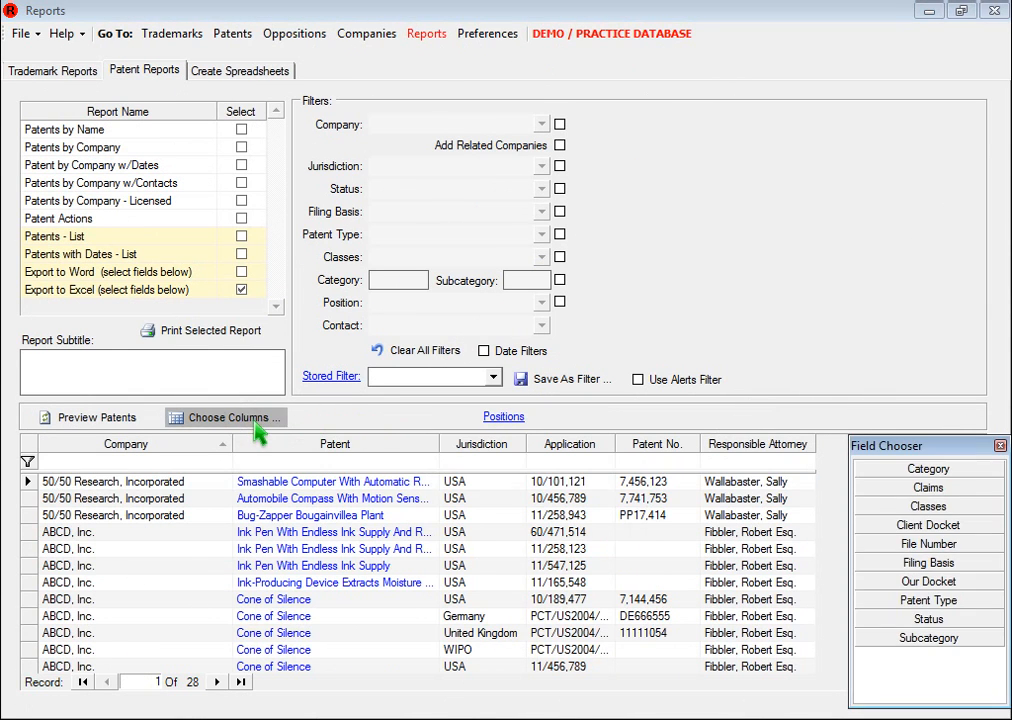
{"action": "left_click_drag", "start_coordinate": [928, 619], "coordinate": [710, 455]}
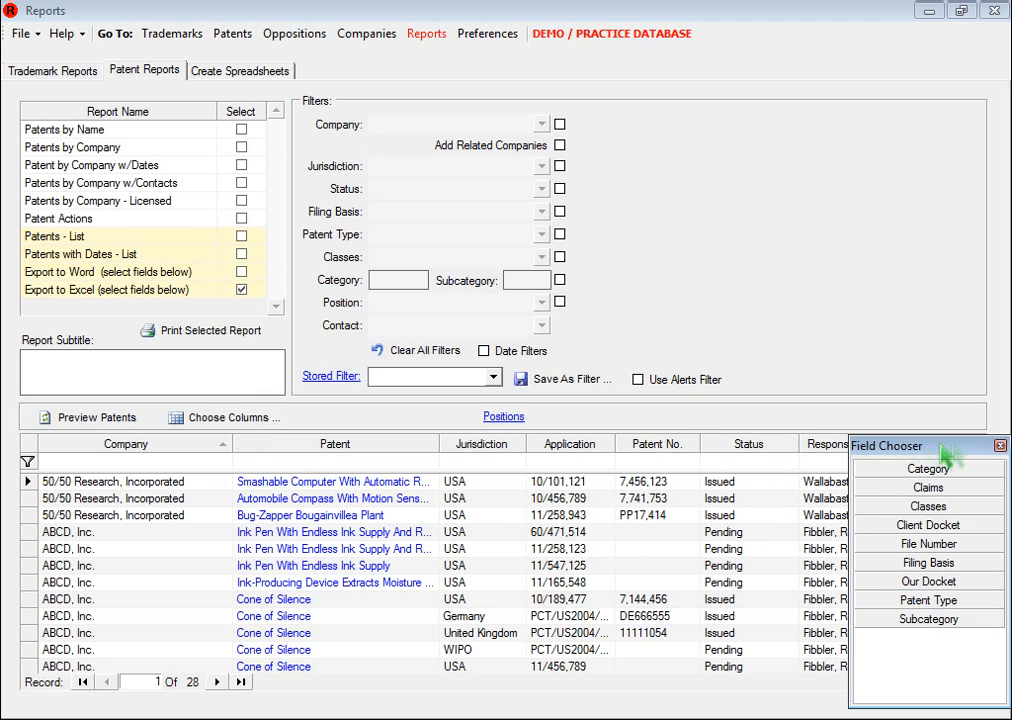
{"action": "left_click", "coordinate": [1000, 447]}
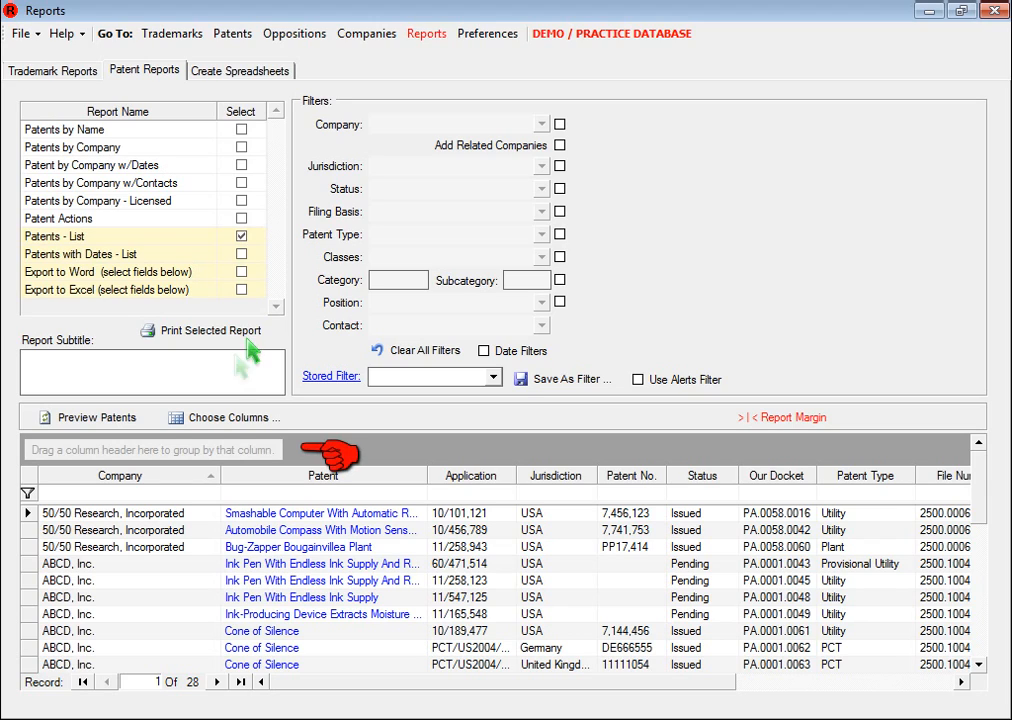
Step: Group the Patents - List report by Company, print it to the preview and close the report
{"action": "left_click_drag", "start_coordinate": [160, 476], "coordinate": [158, 457]}
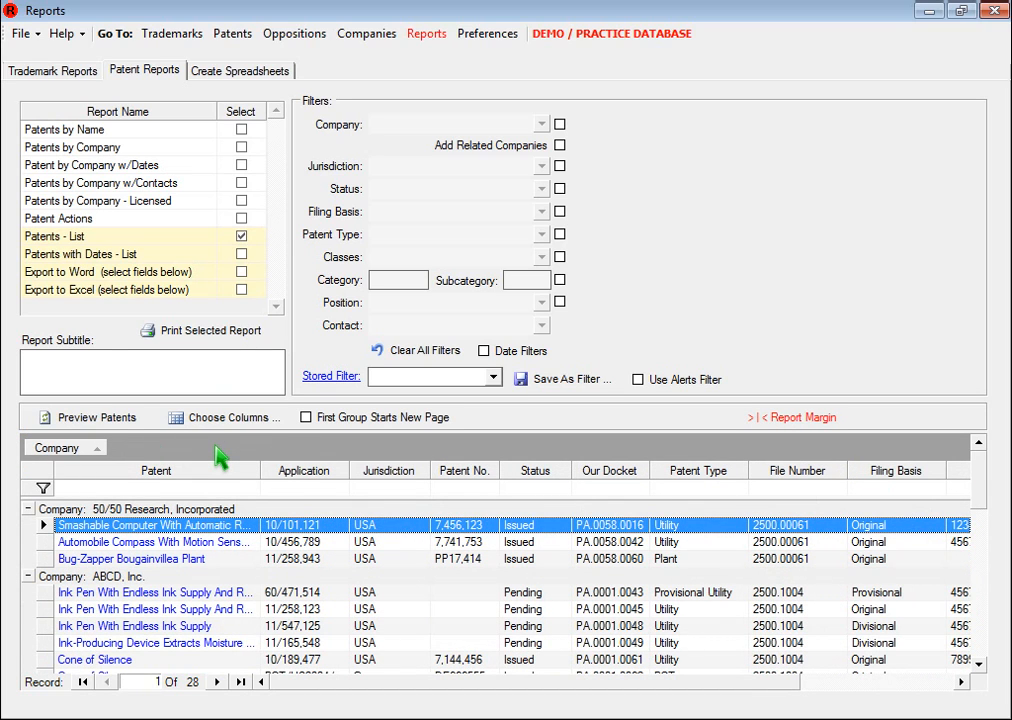
{"action": "left_click", "coordinate": [255, 332]}
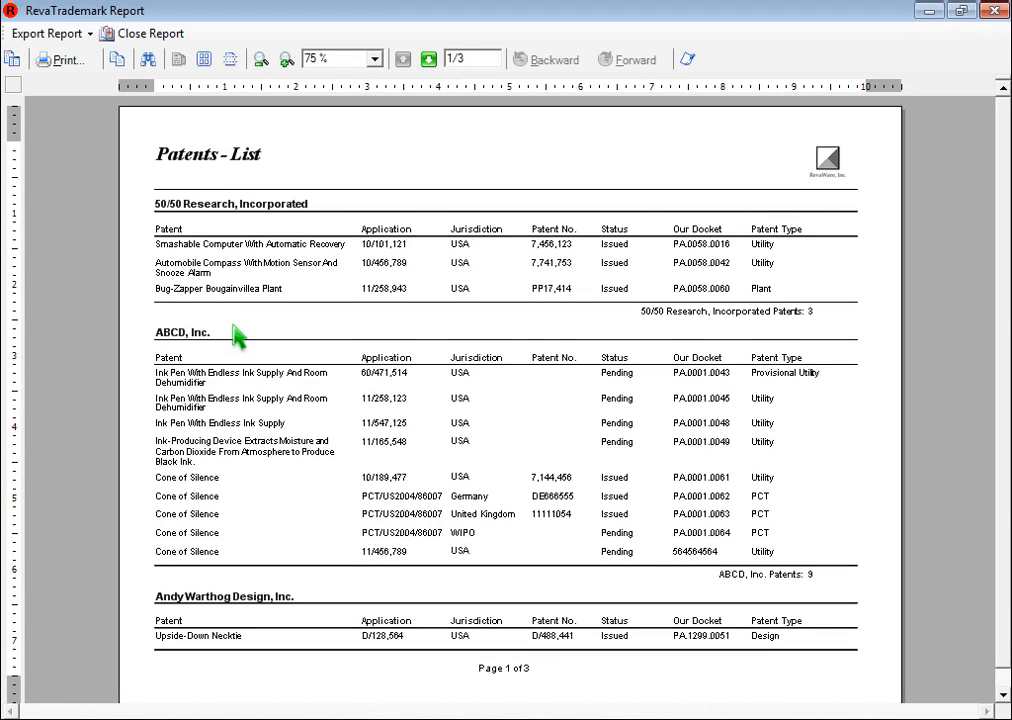
{"action": "left_click", "coordinate": [155, 36]}
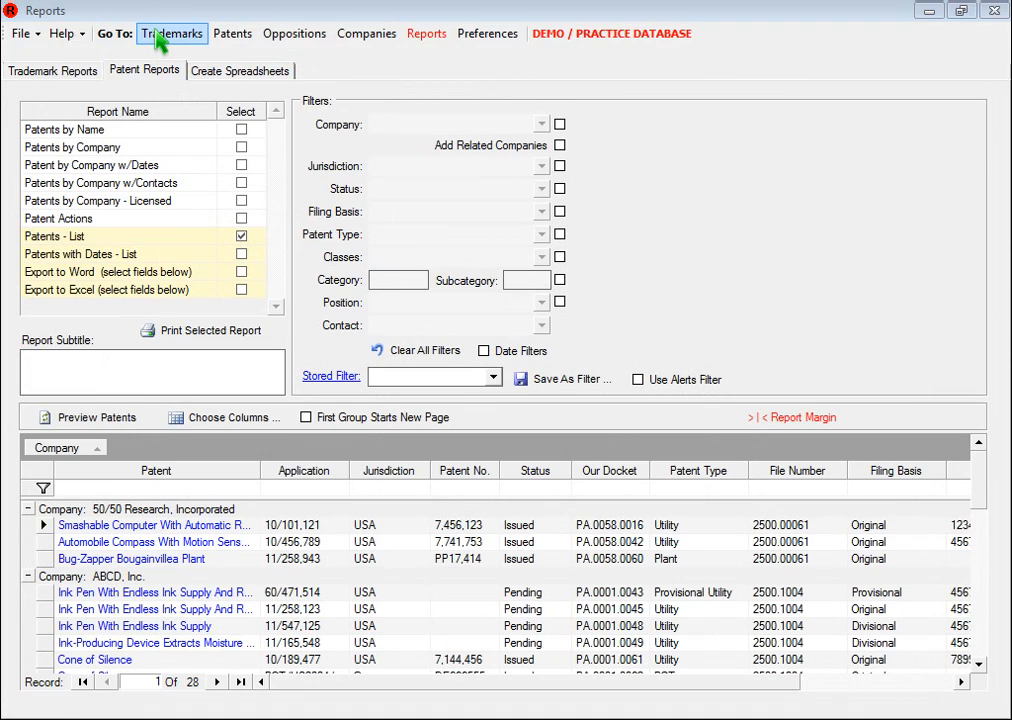
Step: Create a stored filter named ABCD Registered for the trademark reports
{"action": "left_click", "coordinate": [93, 78]}
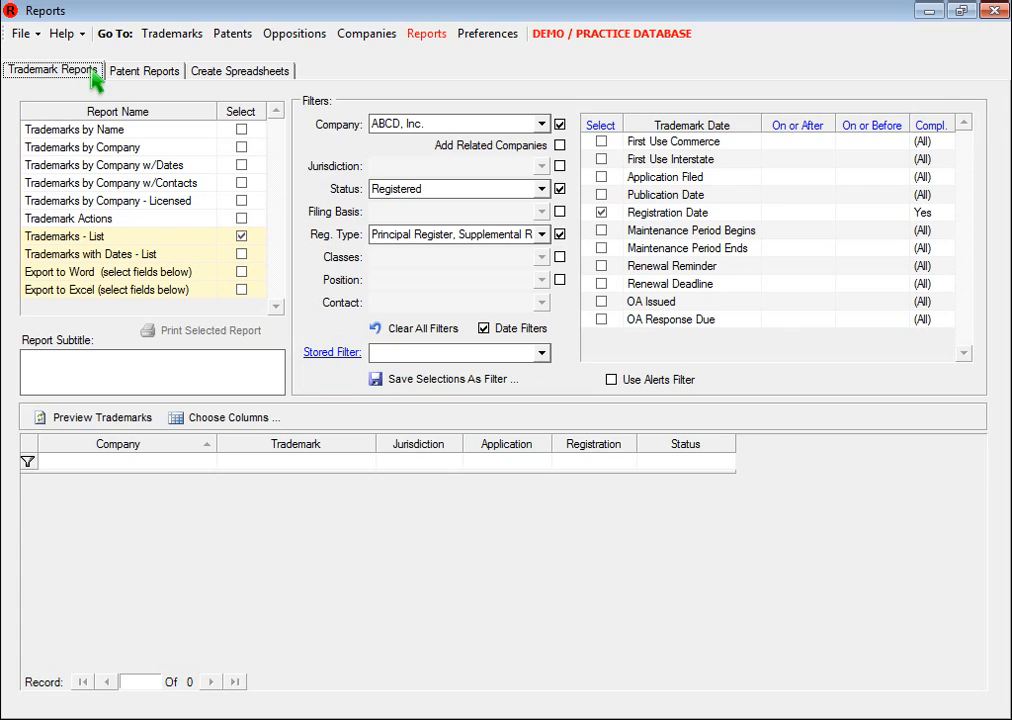
{"action": "left_click", "coordinate": [337, 351]}
{"action": "left_click", "coordinate": [478, 312]}
{"action": "type", "text": "ABCD Registered"}
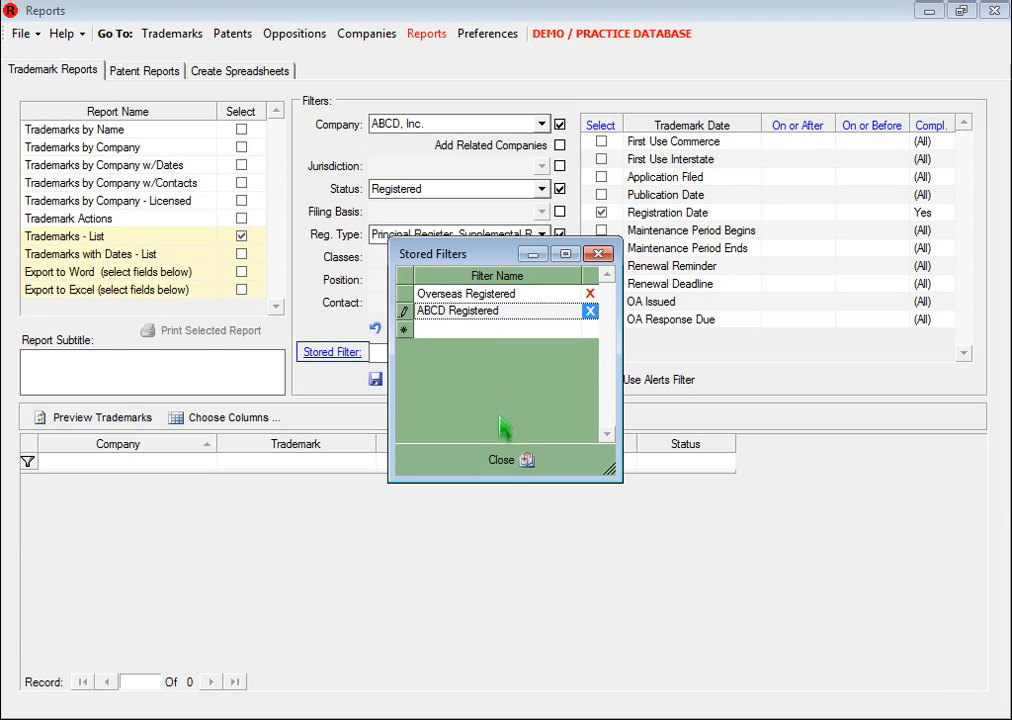
{"action": "left_click", "coordinate": [501, 463]}
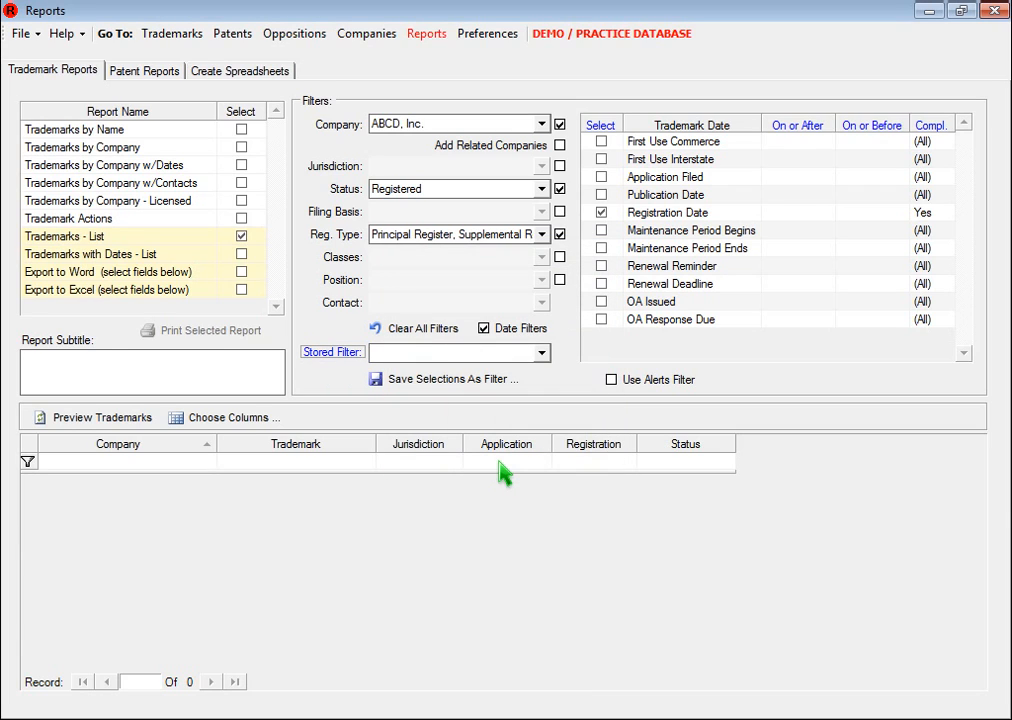
Step: Save the current trademark filter selections to the ABCD Registered stored filter
{"action": "left_click", "coordinate": [541, 352]}
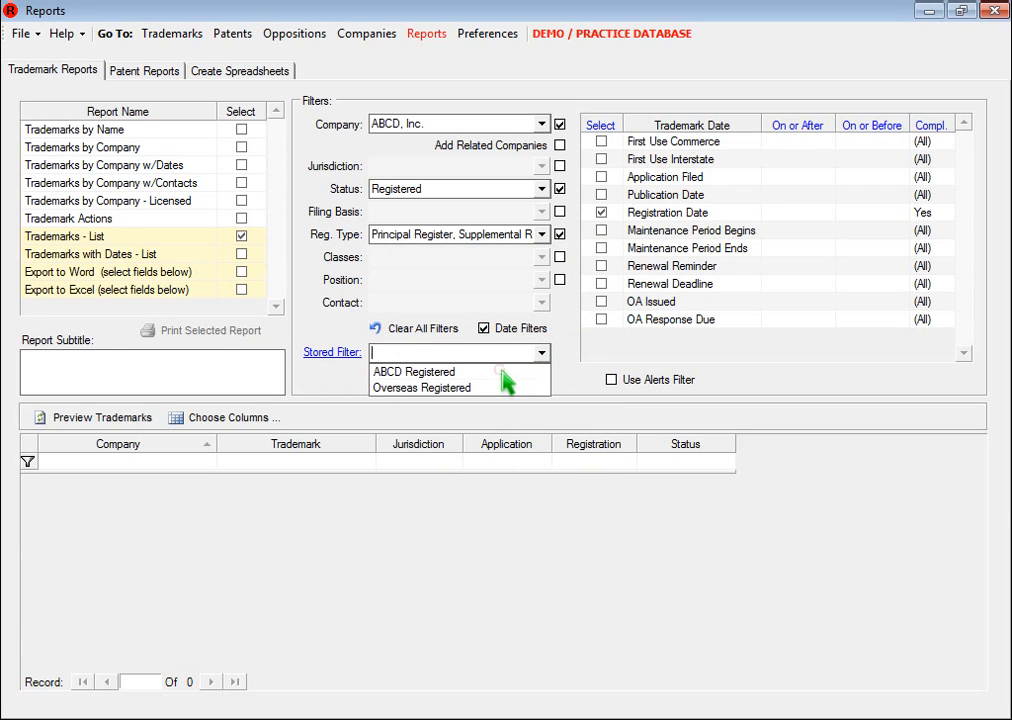
{"action": "left_click", "coordinate": [502, 372]}
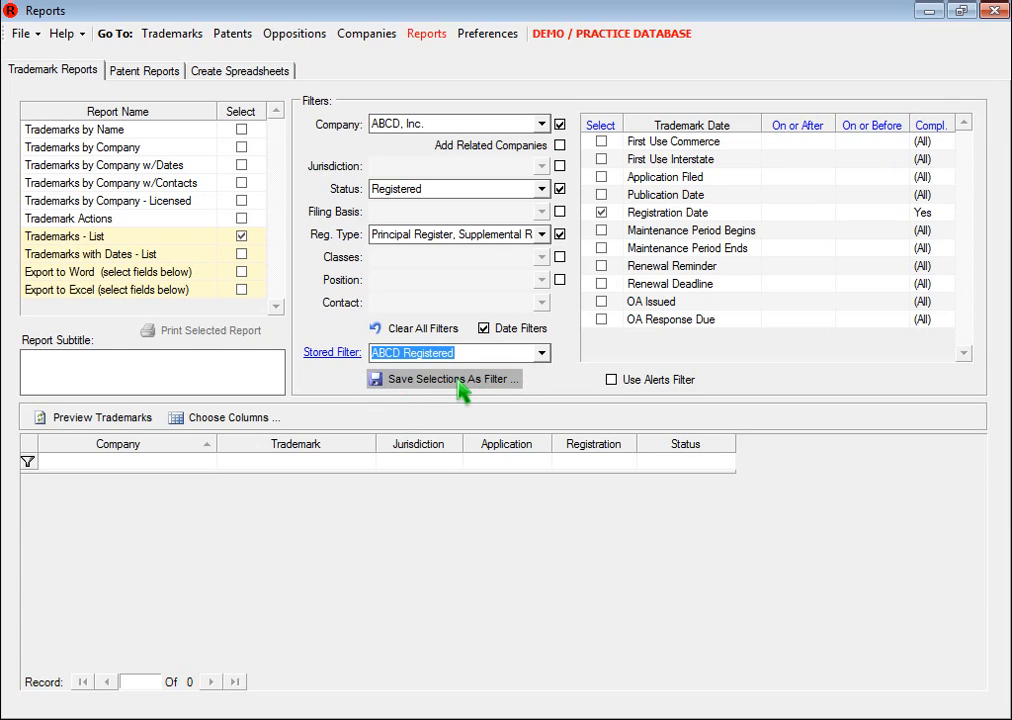
{"action": "left_click", "coordinate": [463, 386]}
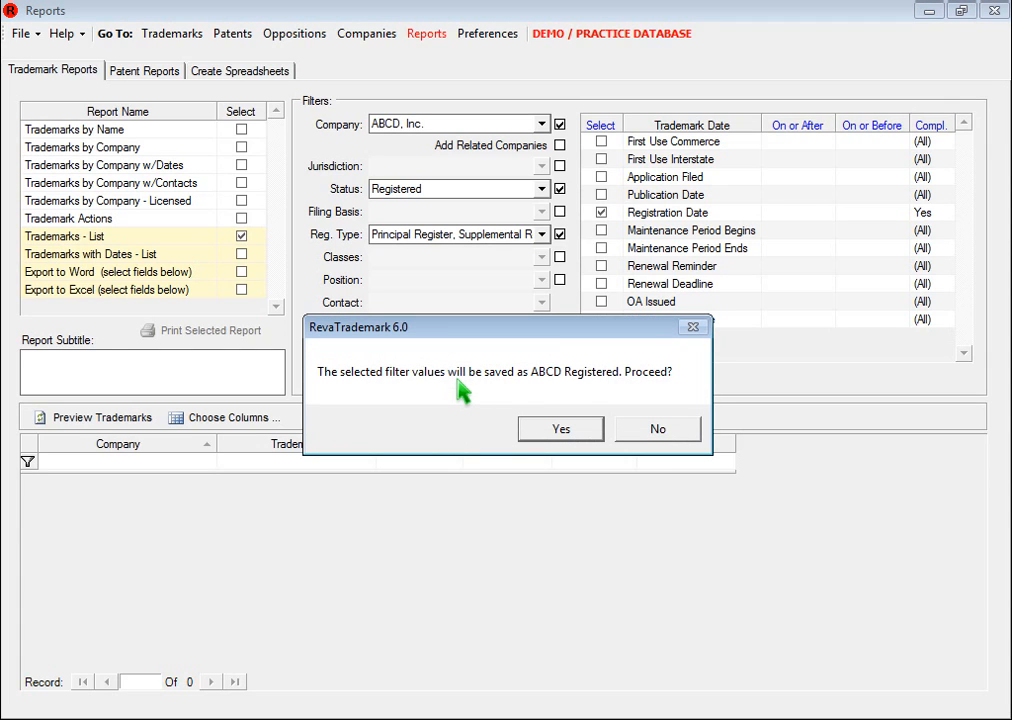
{"action": "left_click", "coordinate": [568, 436]}
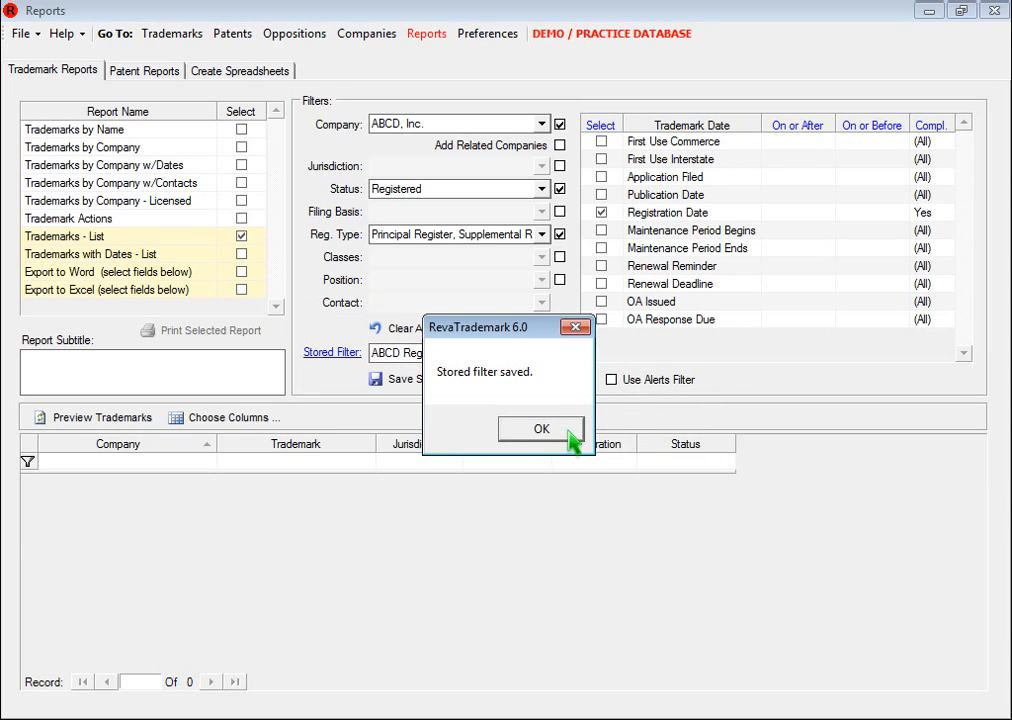
{"action": "left_click", "coordinate": [571, 436]}
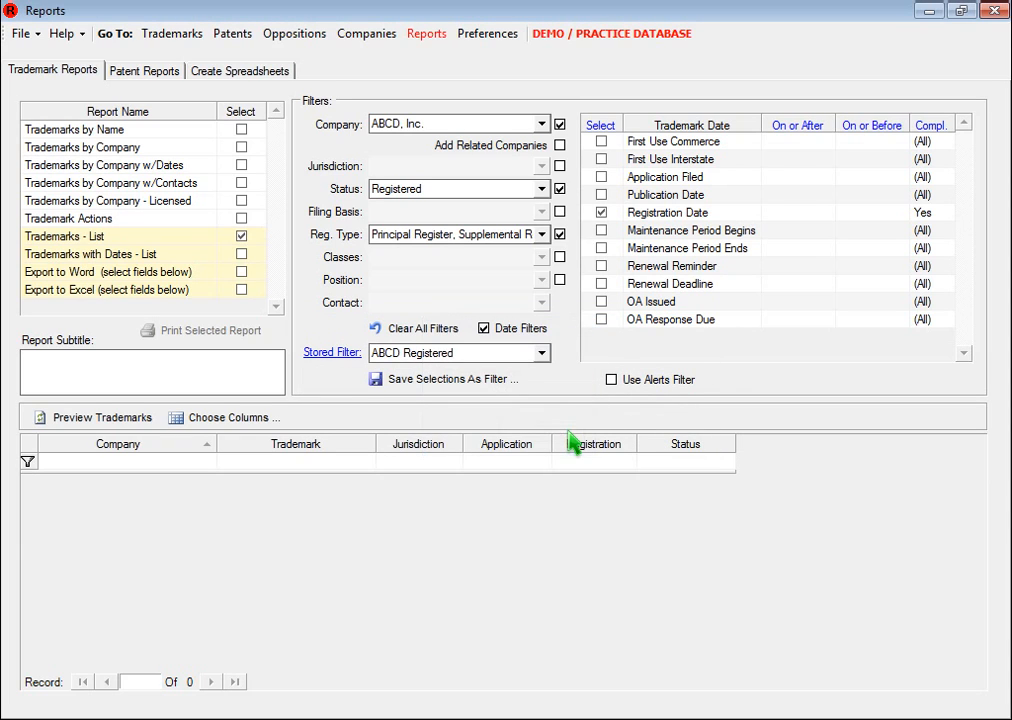
Step: Clear all trademark report filters and apply the ABCD Registered stored filter
{"action": "left_click", "coordinate": [452, 338]}
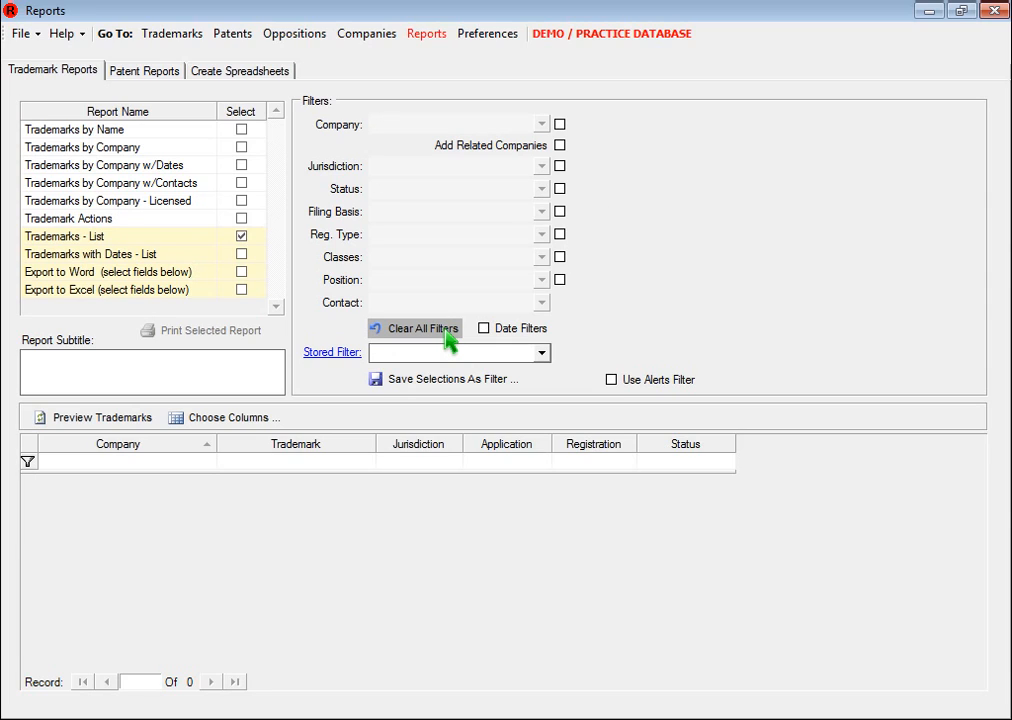
{"action": "left_click", "coordinate": [542, 356]}
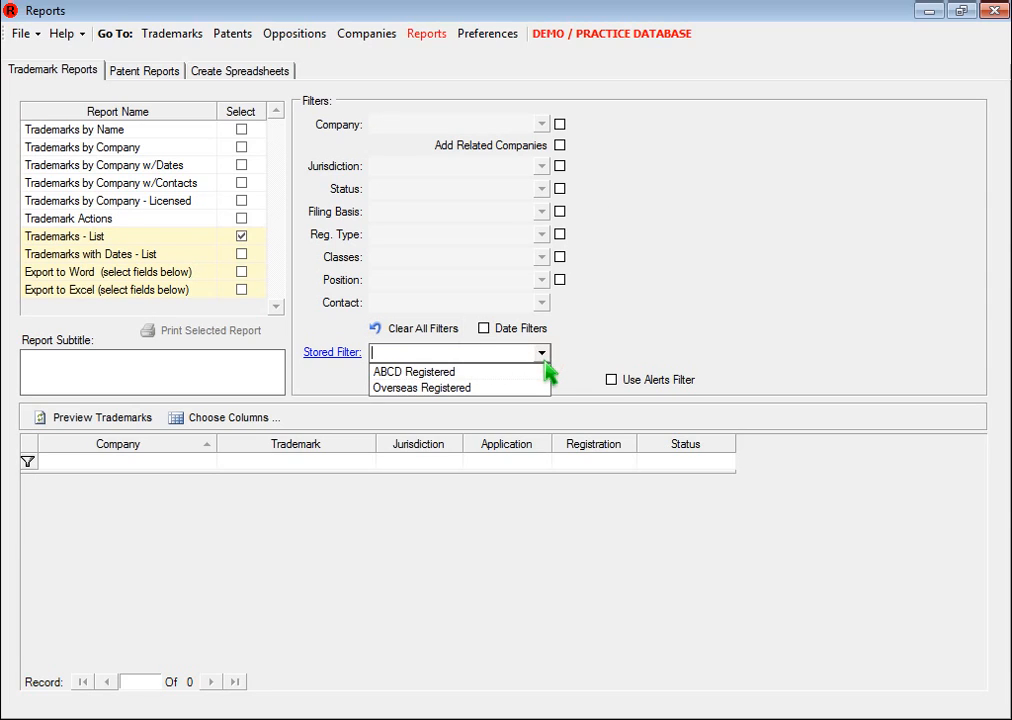
{"action": "left_click", "coordinate": [467, 374]}
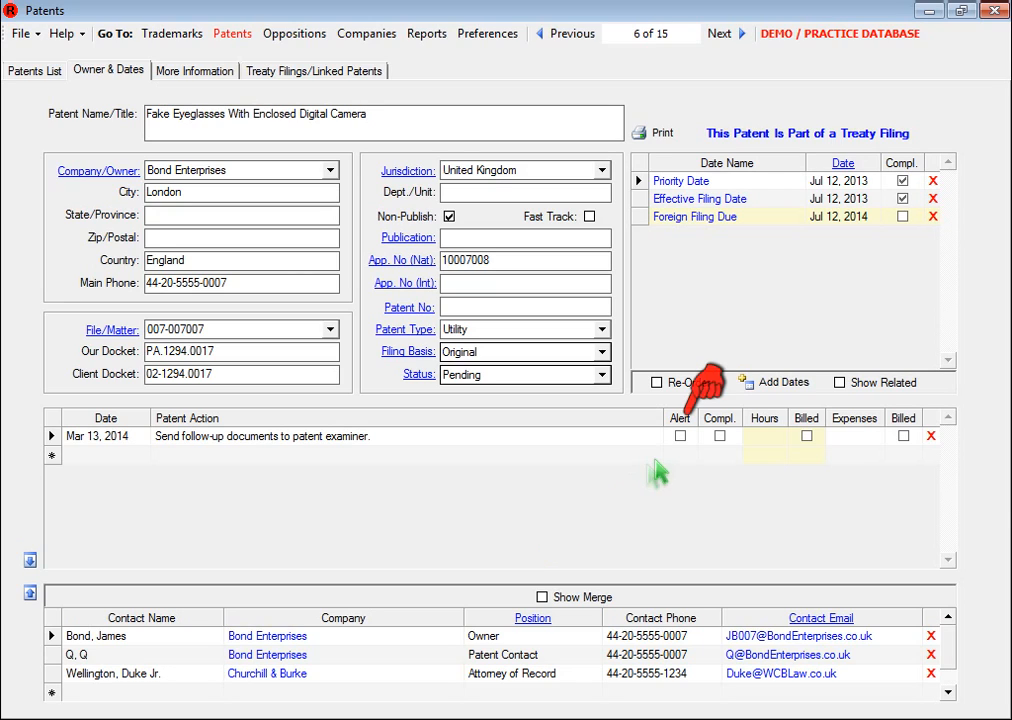
Step: Turn on the alert for the patent's "Send follow-up documents" action and refresh the patent alerts with a wider Date Name column
{"action": "left_click", "coordinate": [681, 439]}
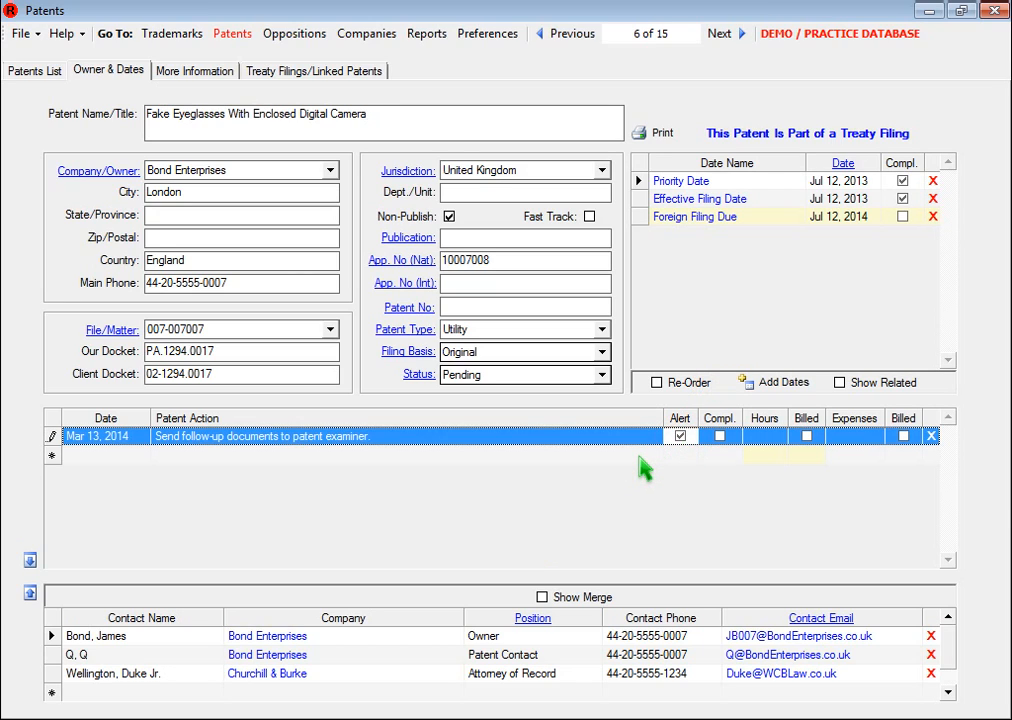
{"action": "left_click", "coordinate": [50, 70]}
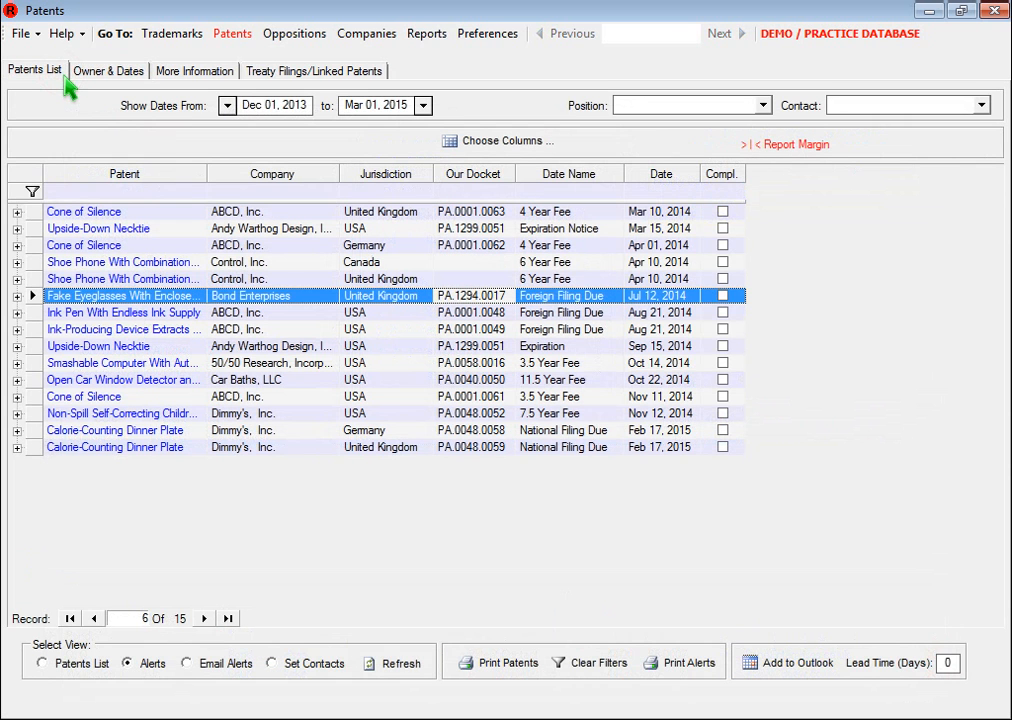
{"action": "left_click", "coordinate": [398, 662]}
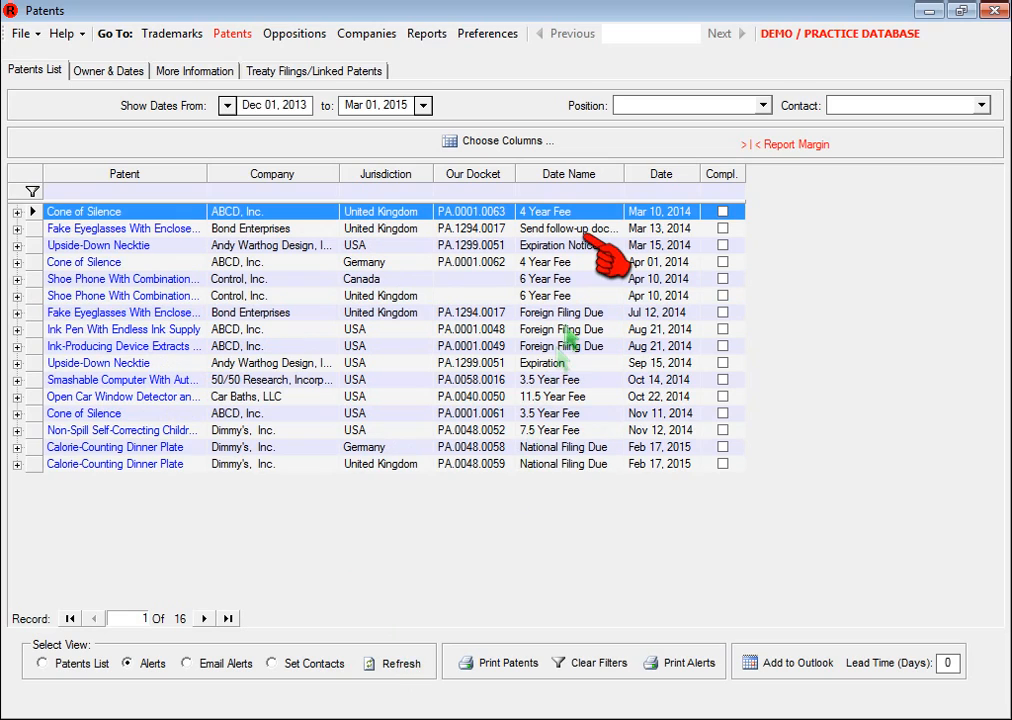
{"action": "left_click_drag", "start_coordinate": [624, 176], "coordinate": [650, 185]}
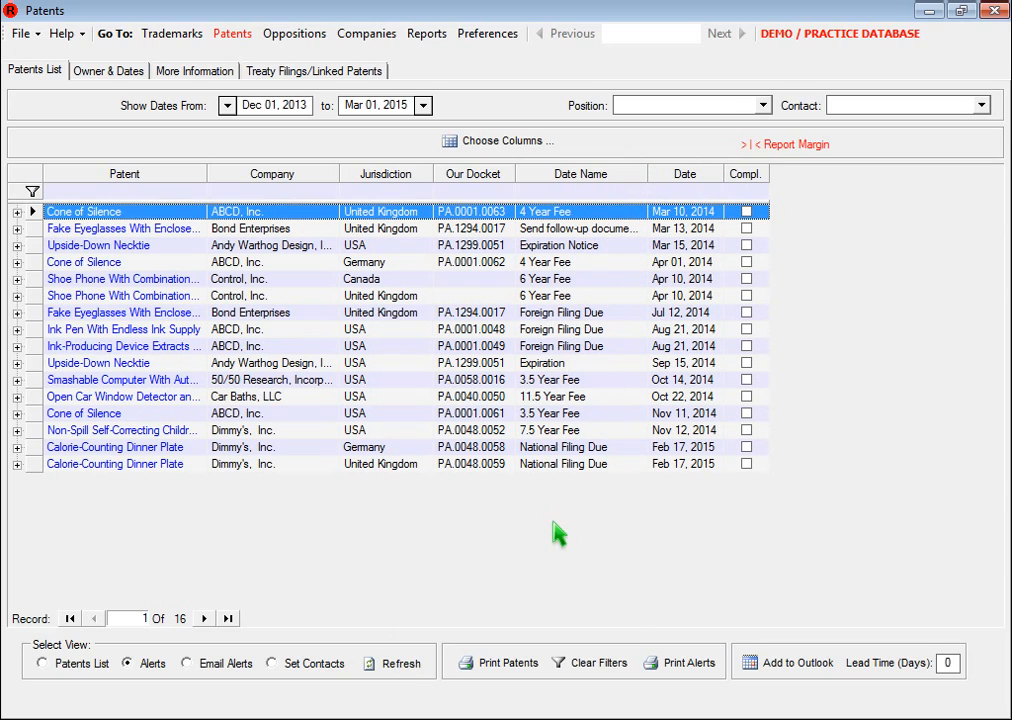
Step: Open the Fake Eyeglasses patent from its Mar 13, 2014 alert and expand and restore its actions and contacts grids in turn
{"action": "double_click", "coordinate": [128, 228]}
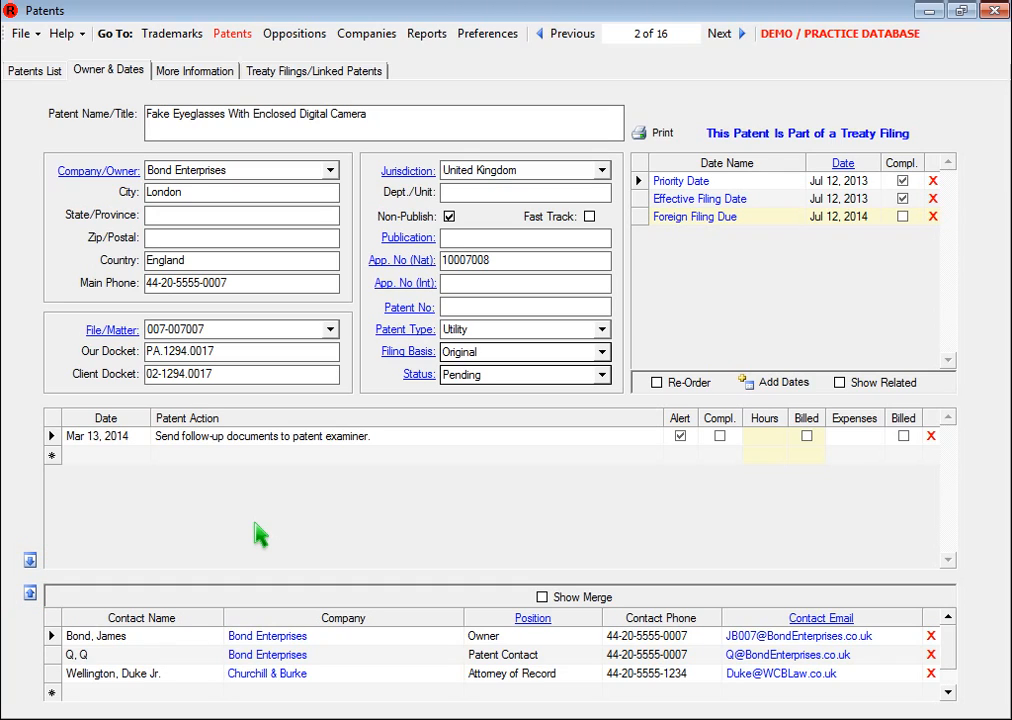
{"action": "left_click", "coordinate": [30, 561]}
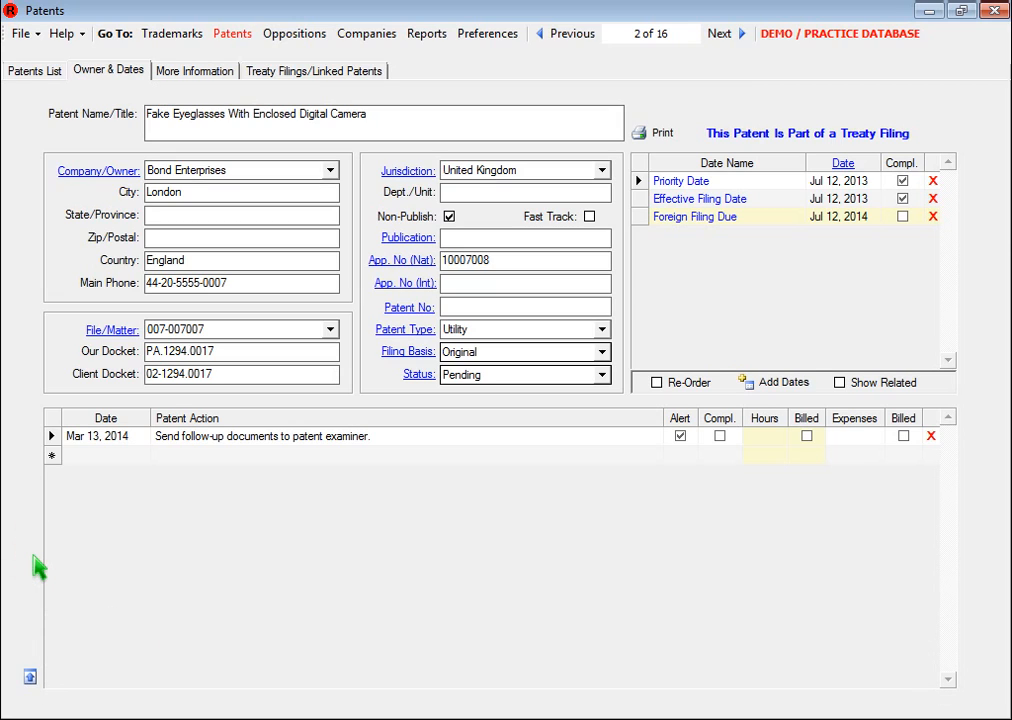
{"action": "left_click", "coordinate": [30, 677]}
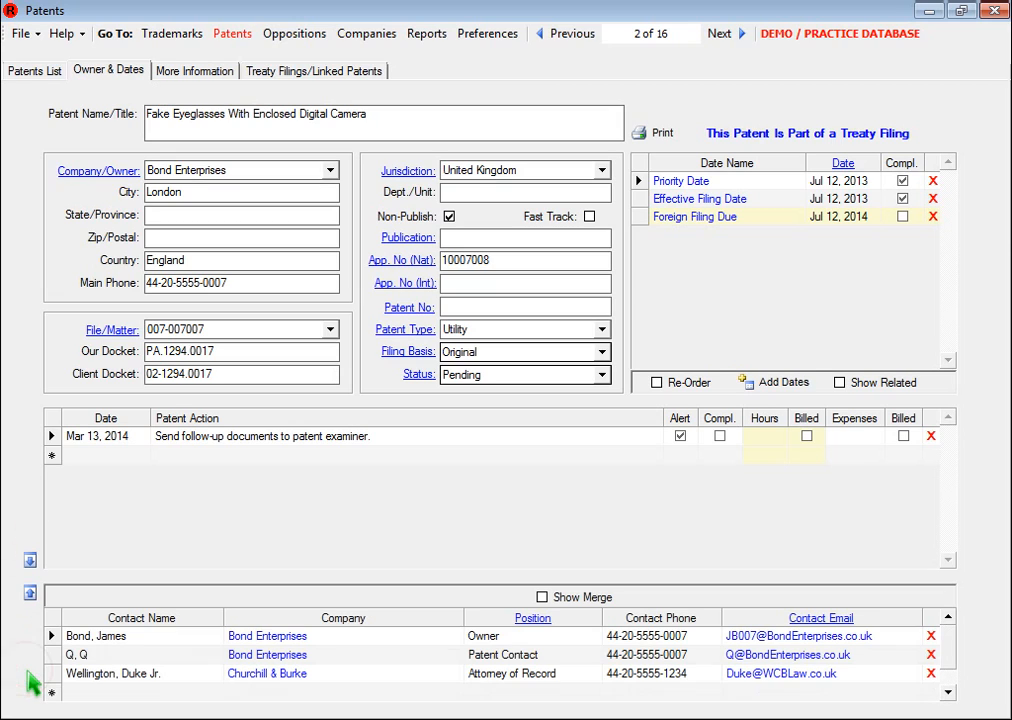
{"action": "left_click", "coordinate": [30, 593]}
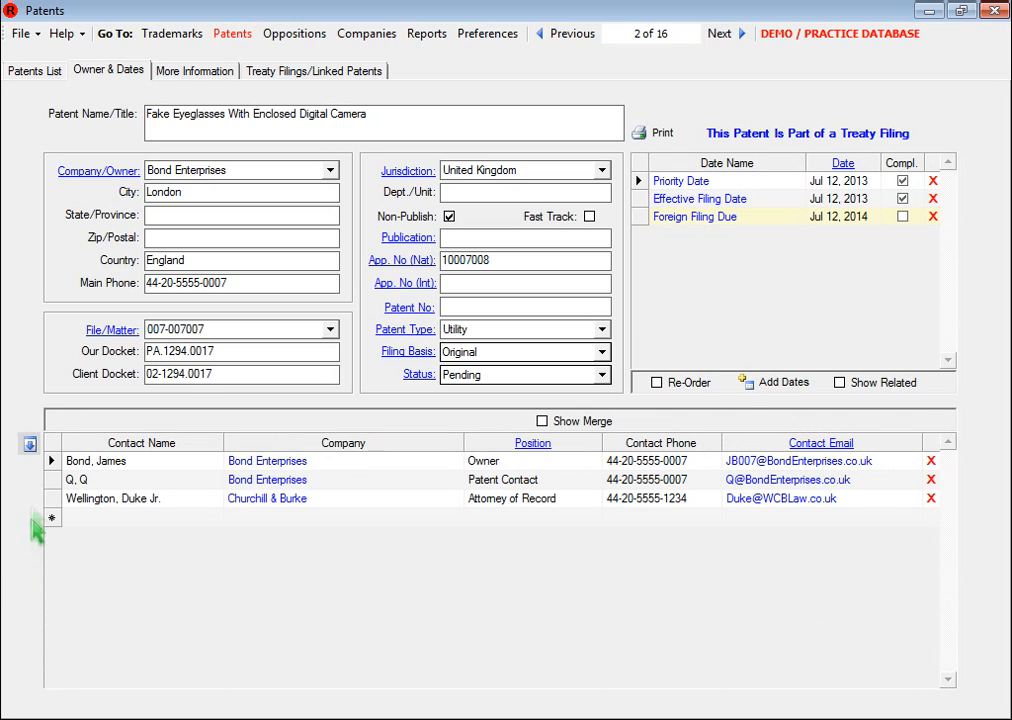
{"action": "left_click", "coordinate": [30, 447]}
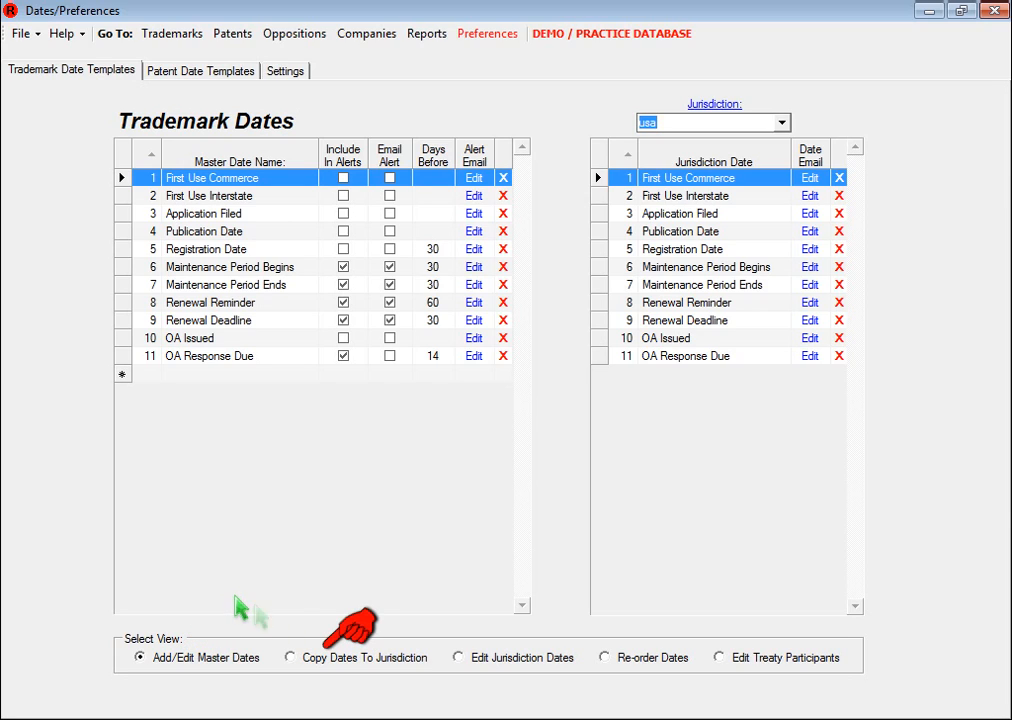
Step: View the USA trademark dates in the Copy Dates To Jurisdiction, Edit Jurisdiction Dates and Re-order Dates views
{"action": "left_click", "coordinate": [353, 656]}
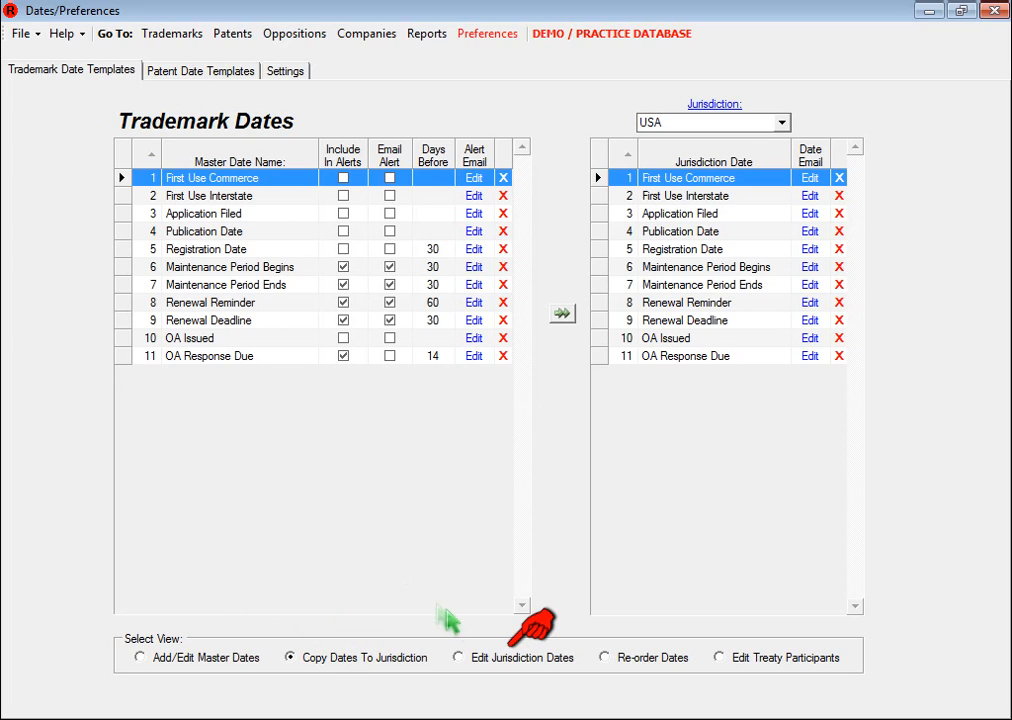
{"action": "left_click", "coordinate": [532, 662]}
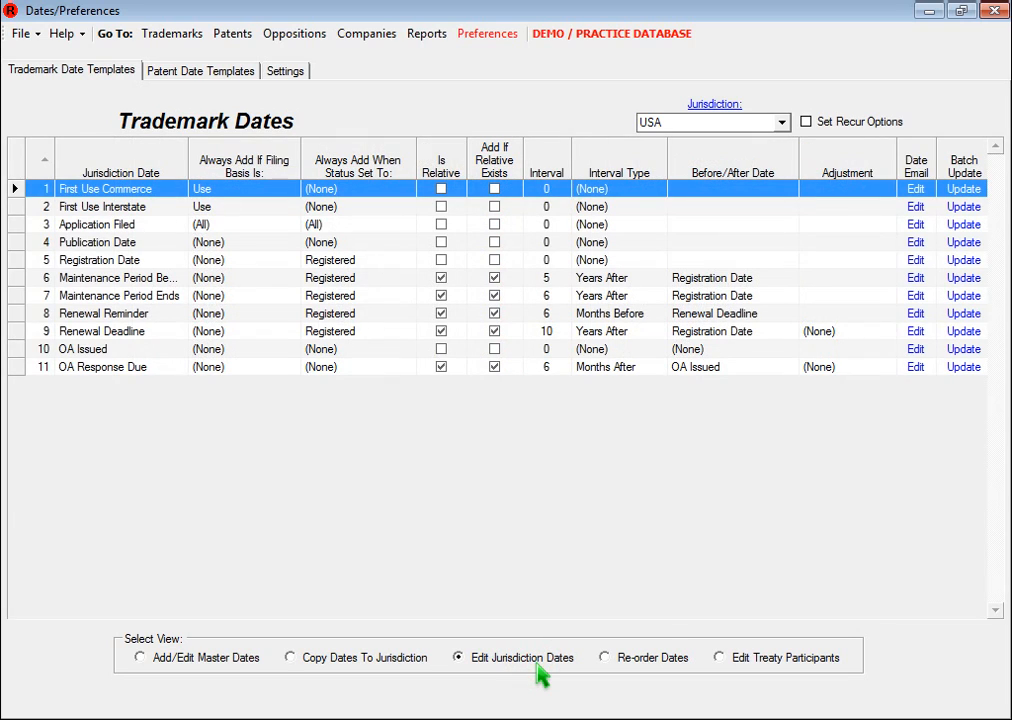
{"action": "left_click", "coordinate": [626, 662]}
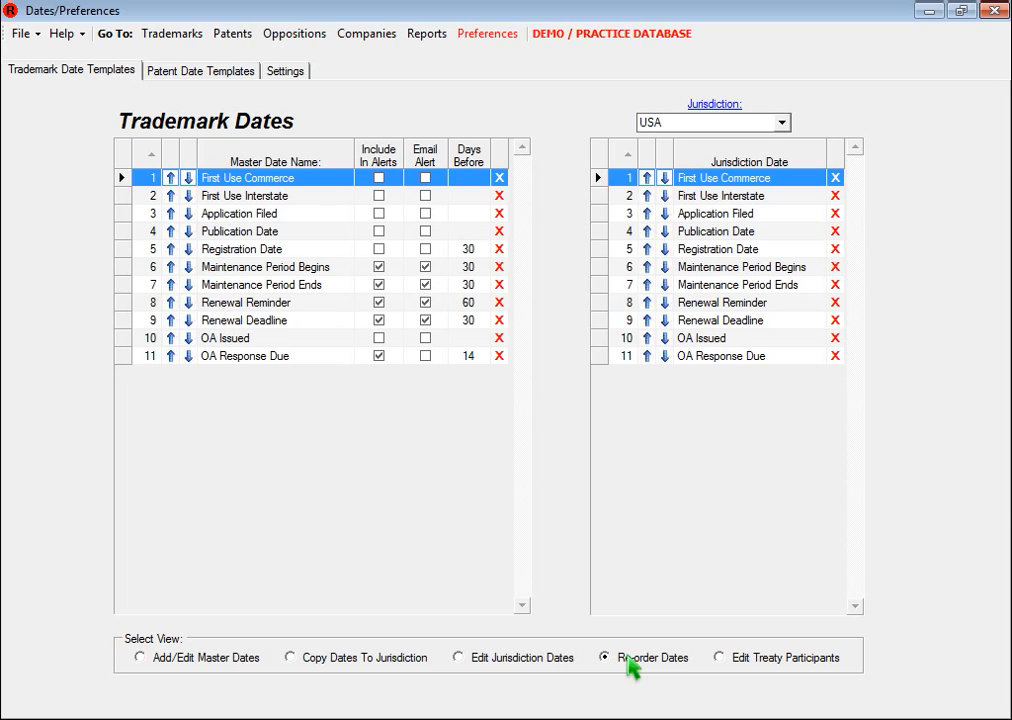
Step: Move the USA jurisdiction date OA Response Due up one place and return it below OA Issued
{"action": "left_click", "coordinate": [646, 357]}
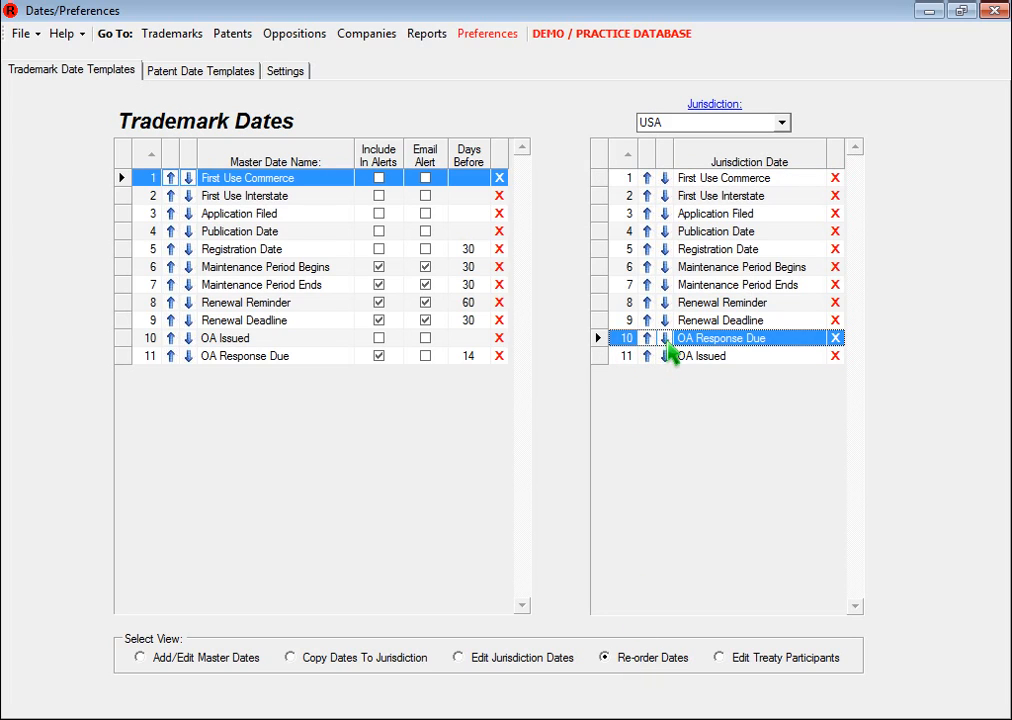
{"action": "left_click", "coordinate": [664, 339]}
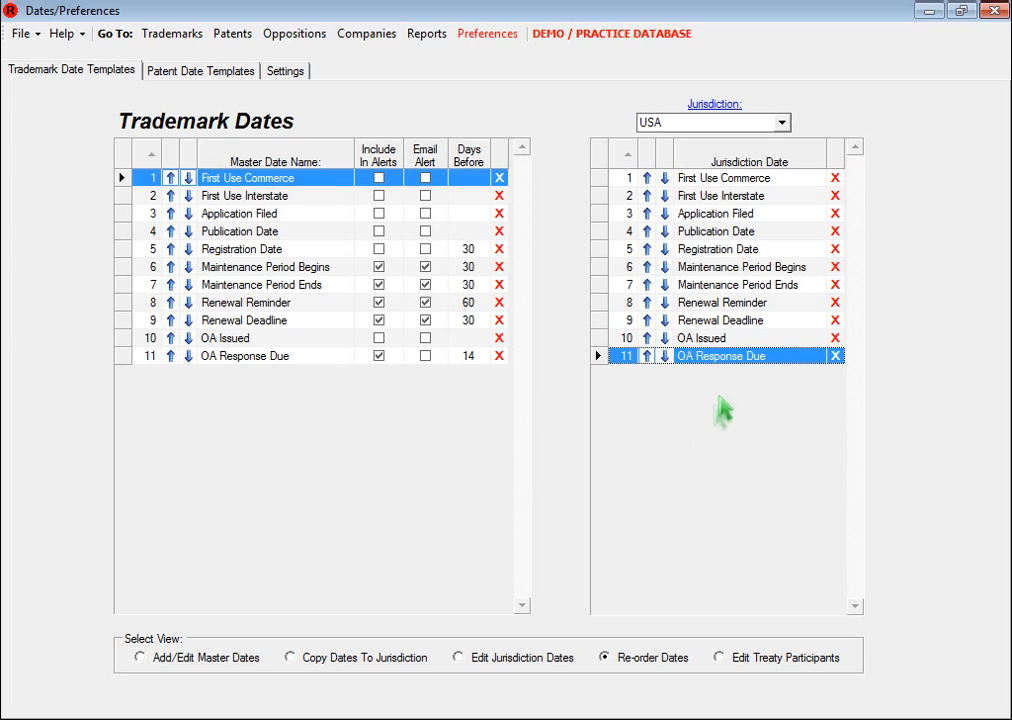
Step: Move the OA Issued date to the first position of the USA jurisdiction dates and from there to the last
{"action": "left_click", "coordinate": [695, 338]}
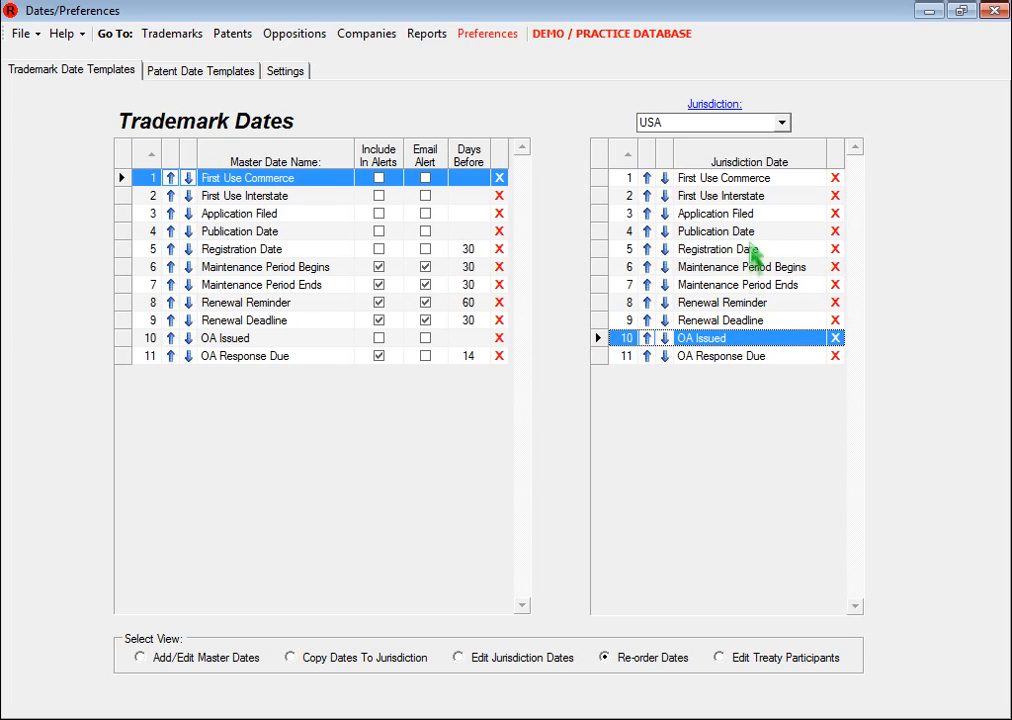
{"action": "left_click_drag", "start_coordinate": [752, 188], "coordinate": [752, 188]}
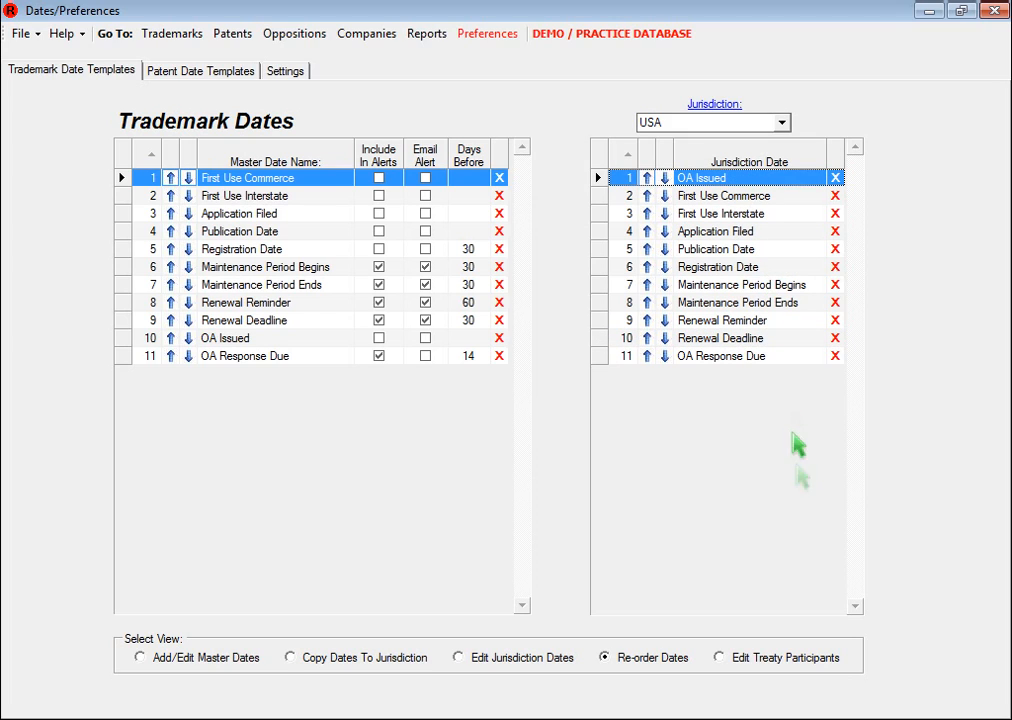
{"action": "left_click_drag", "start_coordinate": [745, 429], "coordinate": [745, 430]}
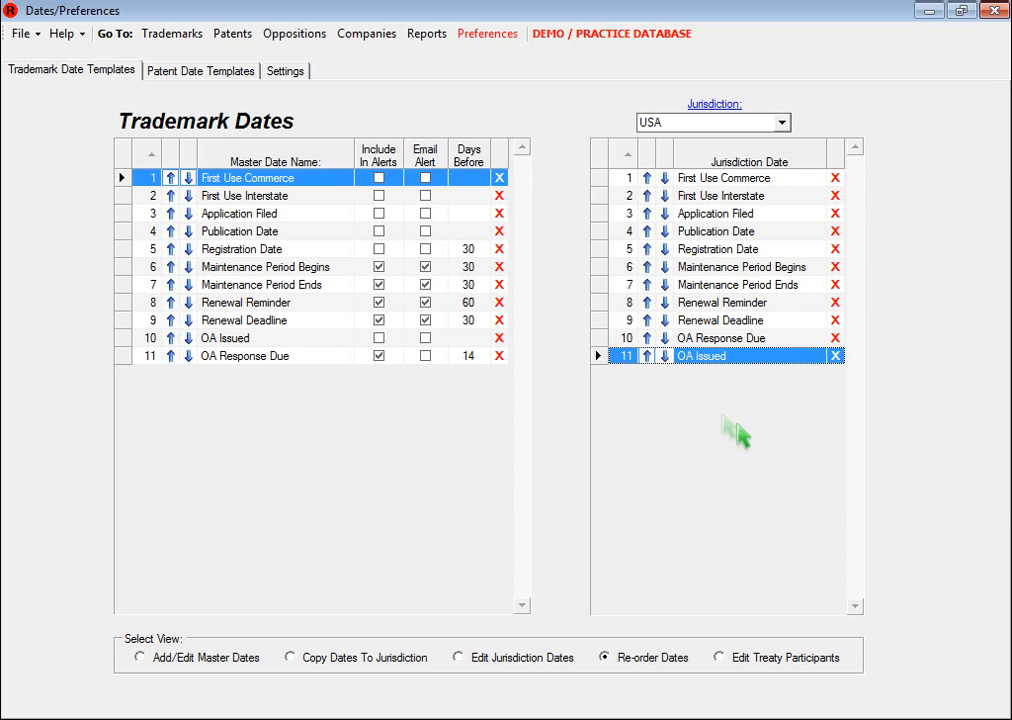
Step: Select the OA Response Due and OA Issued dates together in the USA jurisdiction list
{"action": "left_click_drag", "start_coordinate": [628, 357], "coordinate": [628, 340]}
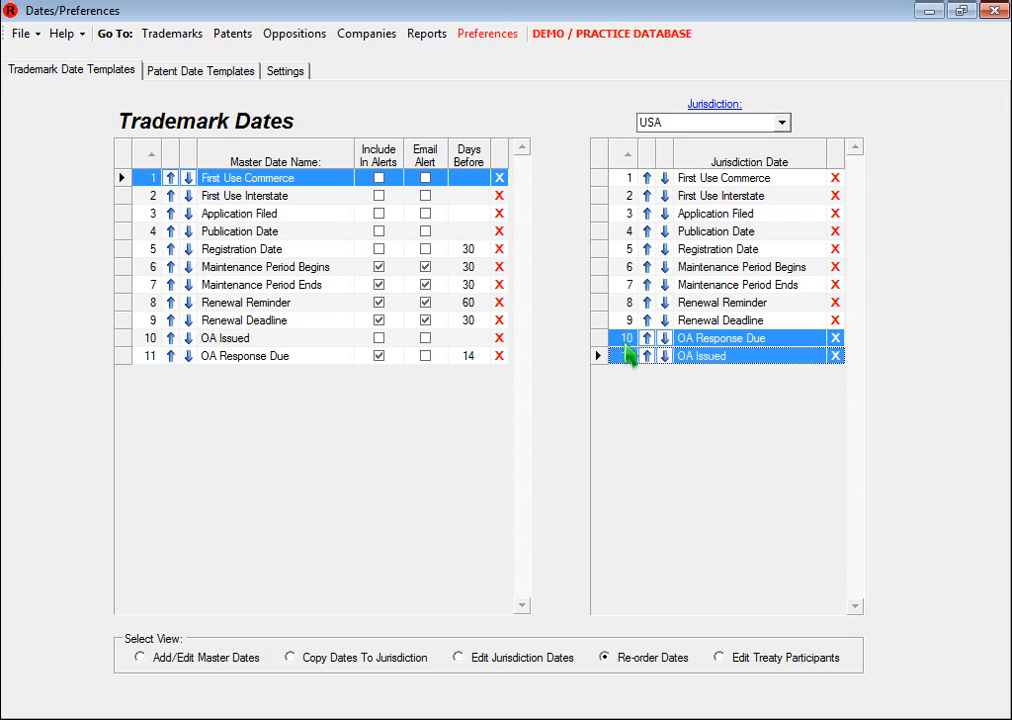
{"action": "left_click_drag", "start_coordinate": [754, 314], "coordinate": [794, 181]}
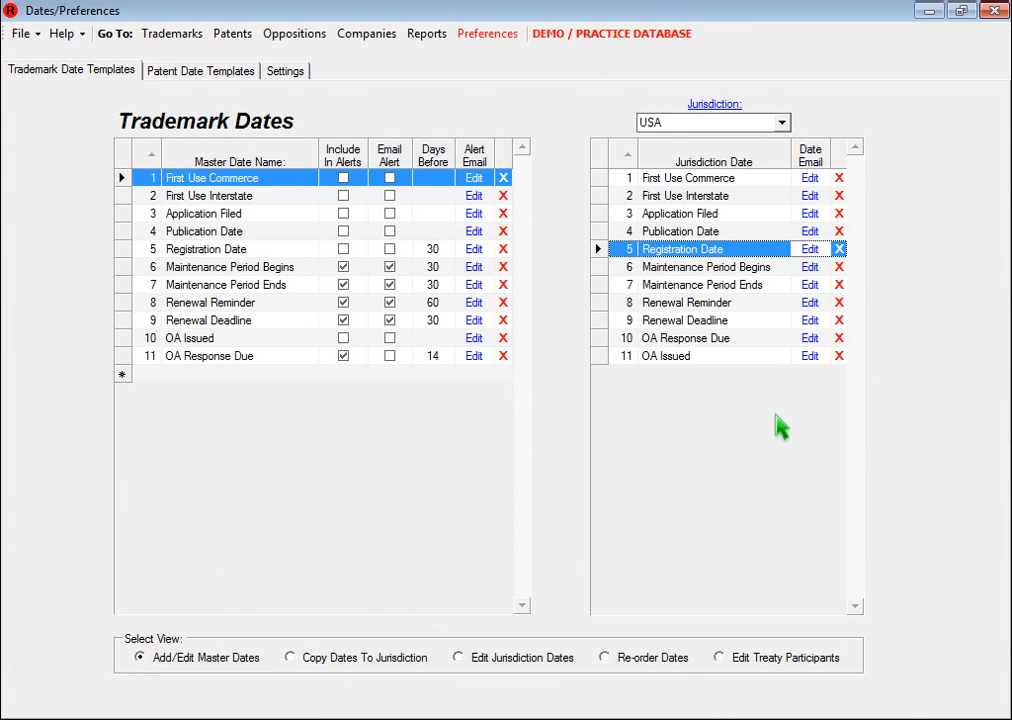
Step: Open the USA Registration Date email template and insert a trademark merge field after "registered in" in its subject line
{"action": "left_click", "coordinate": [810, 249]}
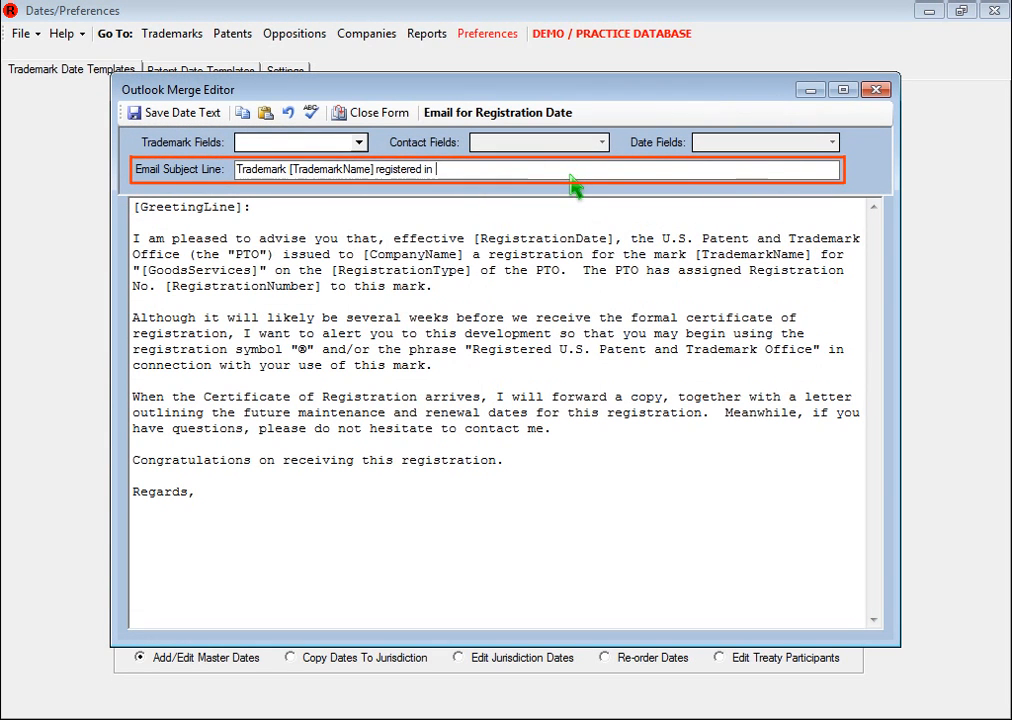
{"action": "left_click", "coordinate": [510, 175]}
{"action": "left_click", "coordinate": [358, 142]}
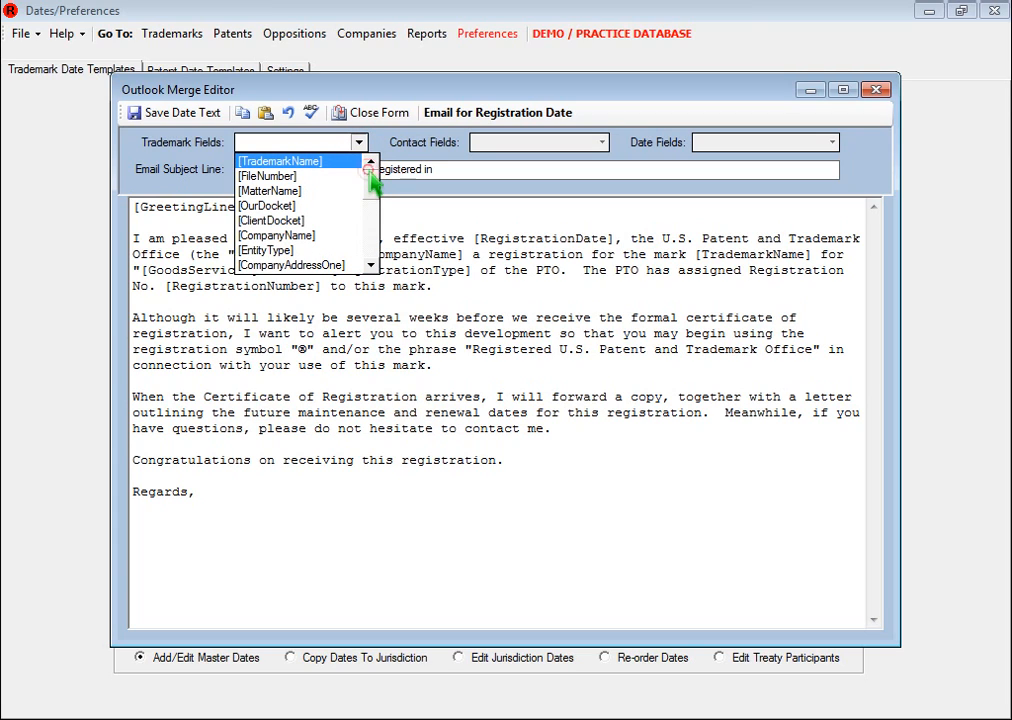
{"action": "left_click_drag", "start_coordinate": [373, 208], "coordinate": [368, 233]}
{"action": "left_click", "coordinate": [340, 236]}
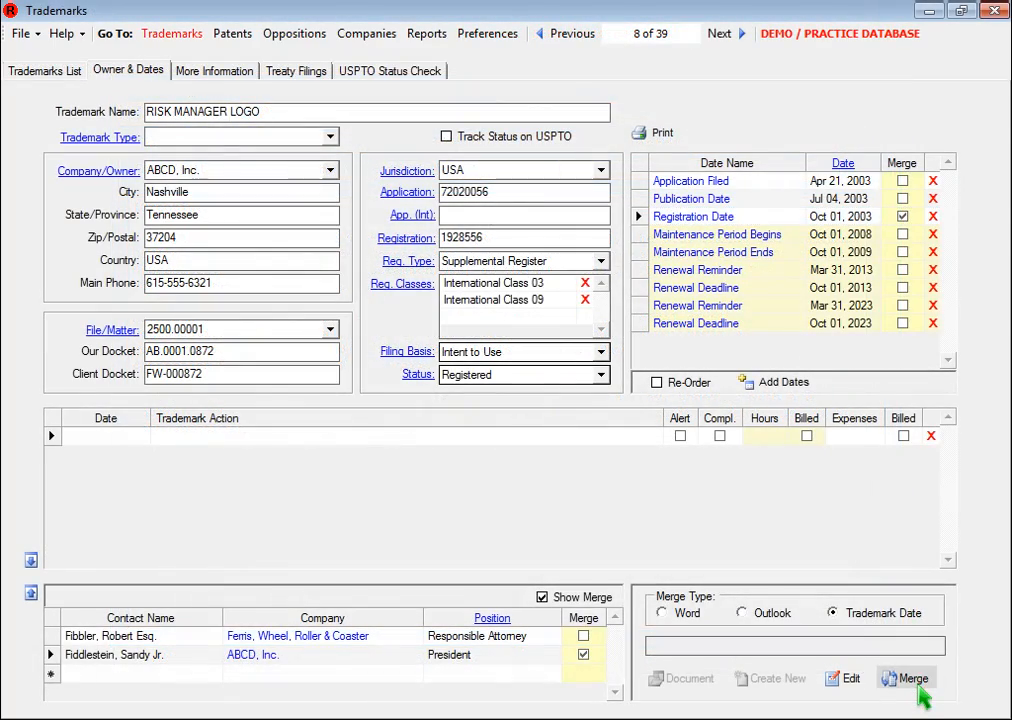
Step: Merge the Registration Date email for the RISK MANAGER LOGO trademark to the selected ABCD, Inc. President
{"action": "left_click", "coordinate": [913, 679]}
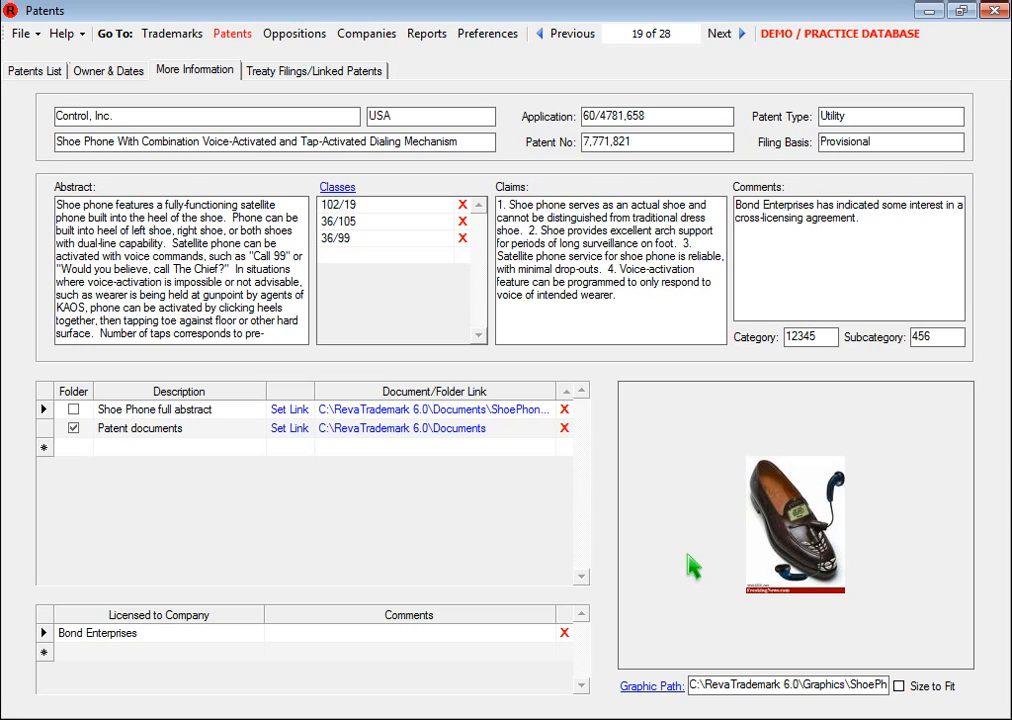
Step: Copy the Shoe Phone patent's graphic and paste it into the Microsoft Word letter between the patent paragraph and the closing request
{"action": "right_click", "coordinate": [755, 532]}
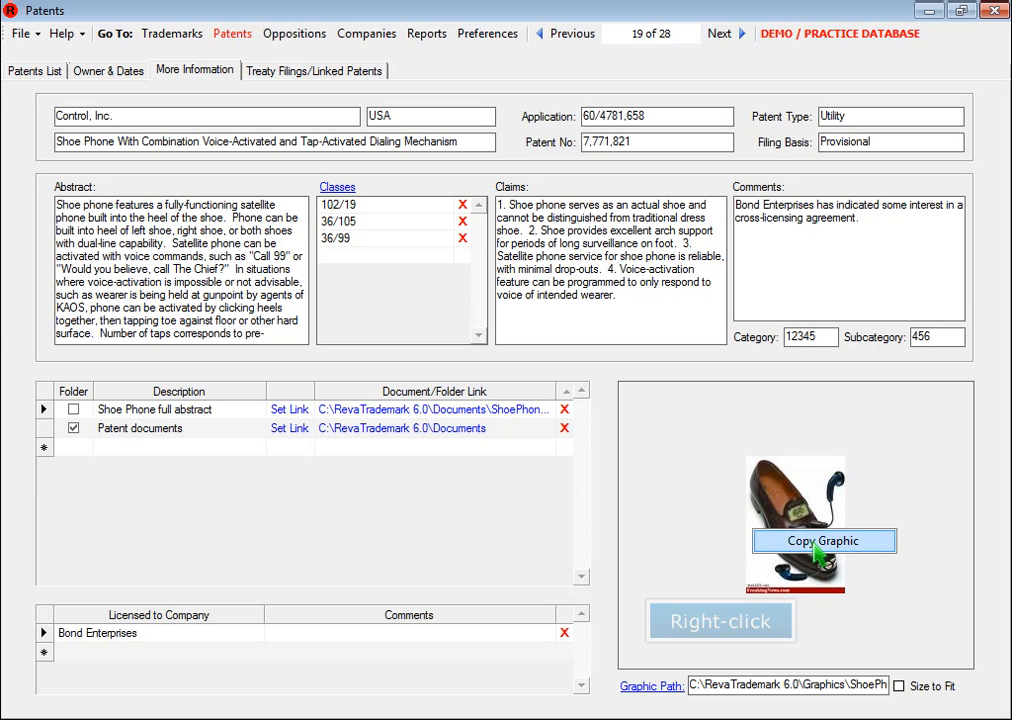
{"action": "left_click", "coordinate": [817, 543]}
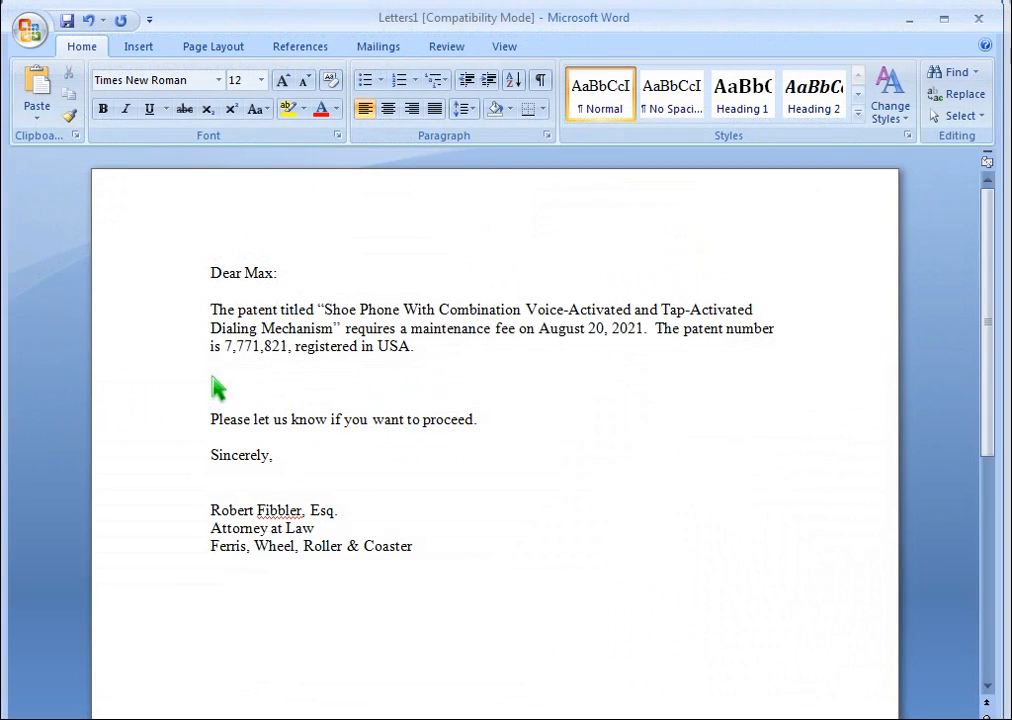
{"action": "right_click", "coordinate": [216, 388]}
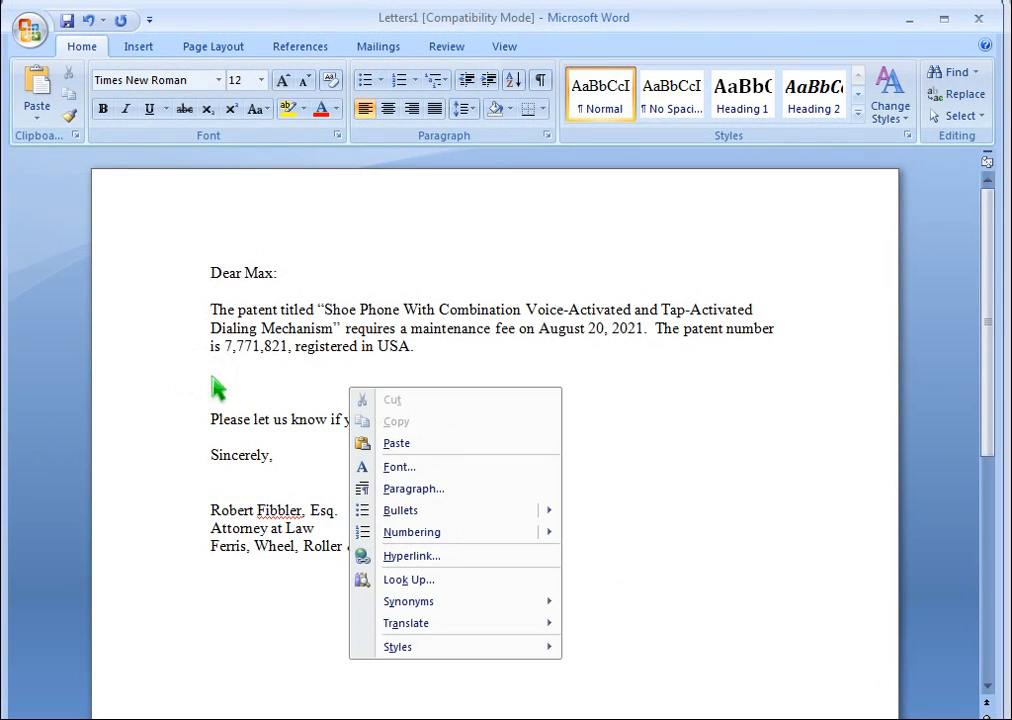
{"action": "left_click", "coordinate": [400, 443]}
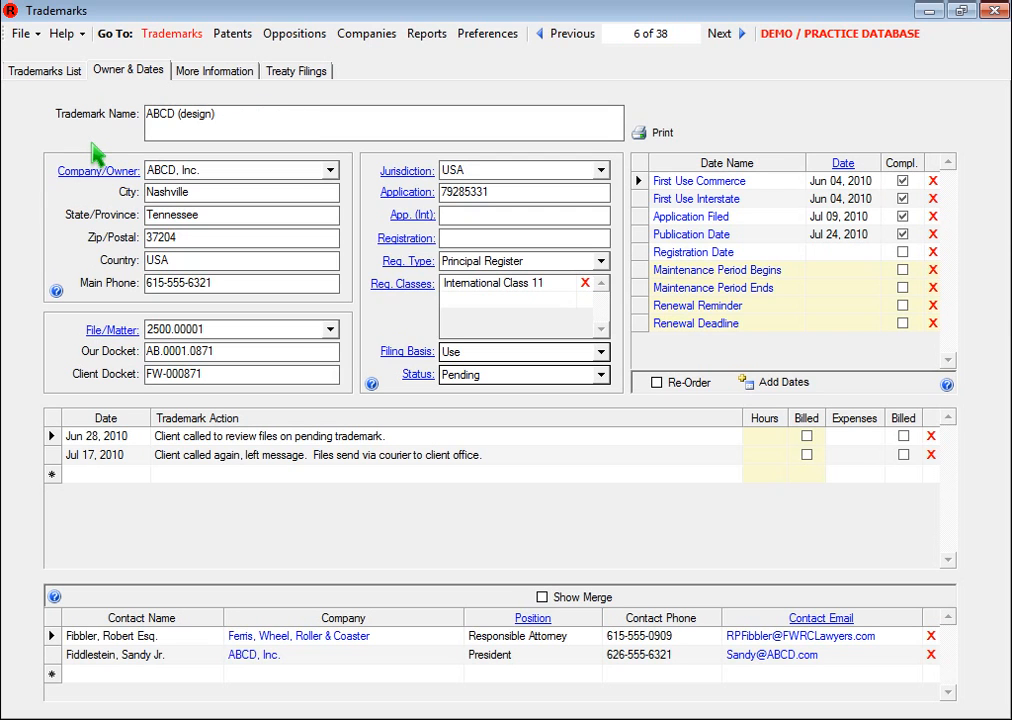
Step: Return from the ABCD (design) record to the trademarks list and go to the Trademark column's filter
{"action": "left_click", "coordinate": [61, 76]}
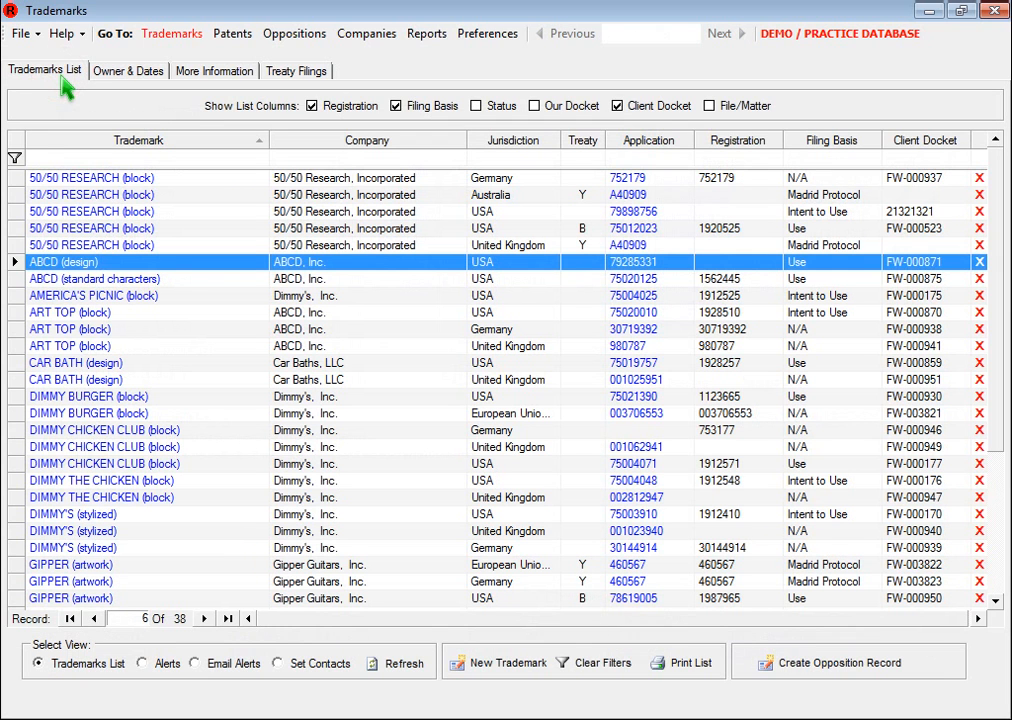
{"action": "left_click", "coordinate": [160, 157]}
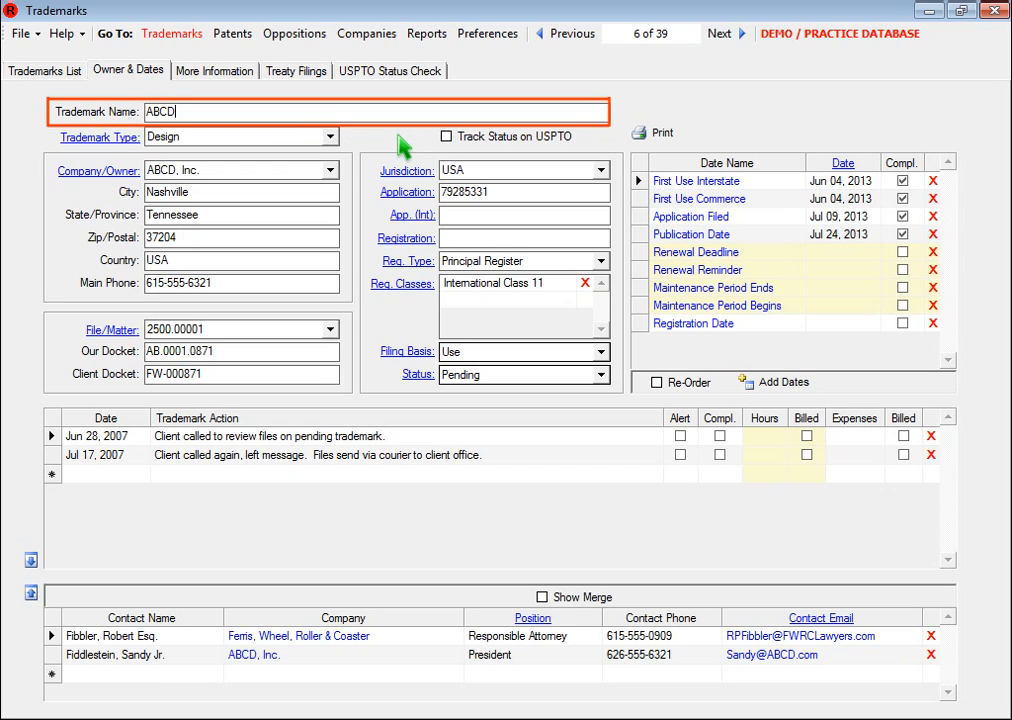
Step: View the Trademark Type options of the ABCD record and the Trademark column's filter choices in the trademarks list
{"action": "left_click", "coordinate": [330, 137]}
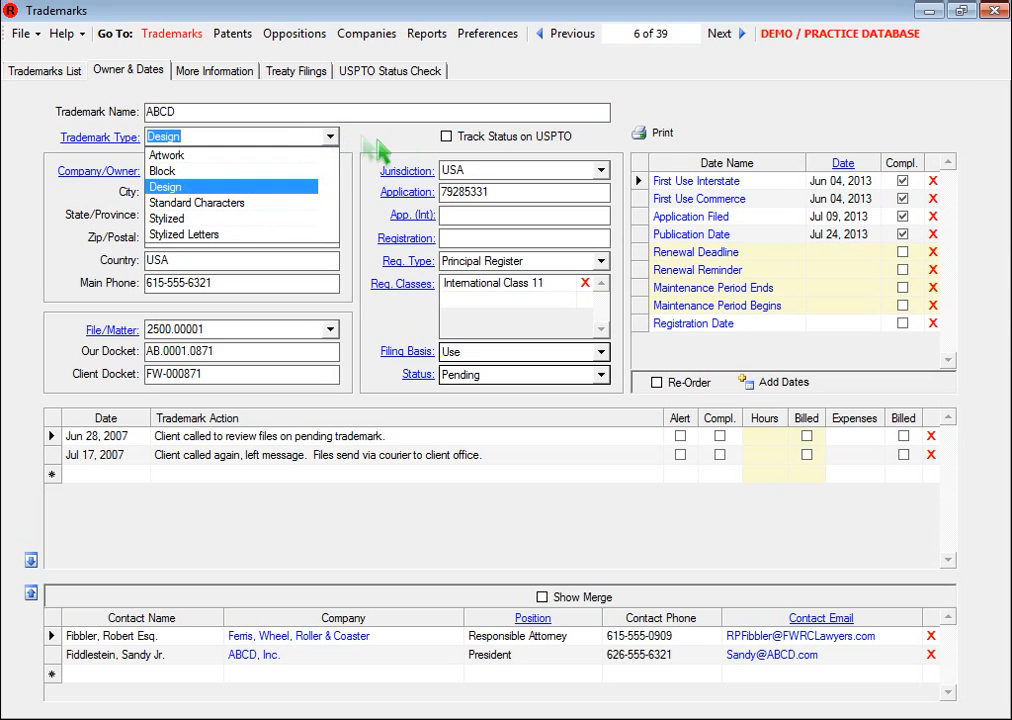
{"action": "left_click", "coordinate": [63, 76]}
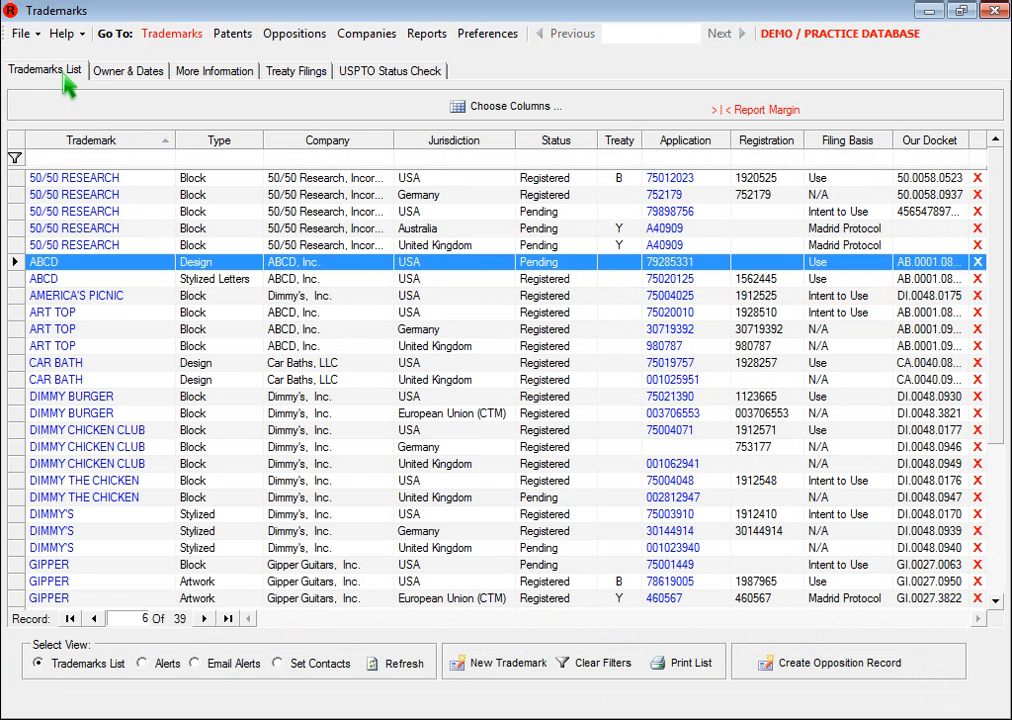
{"action": "left_click", "coordinate": [138, 158]}
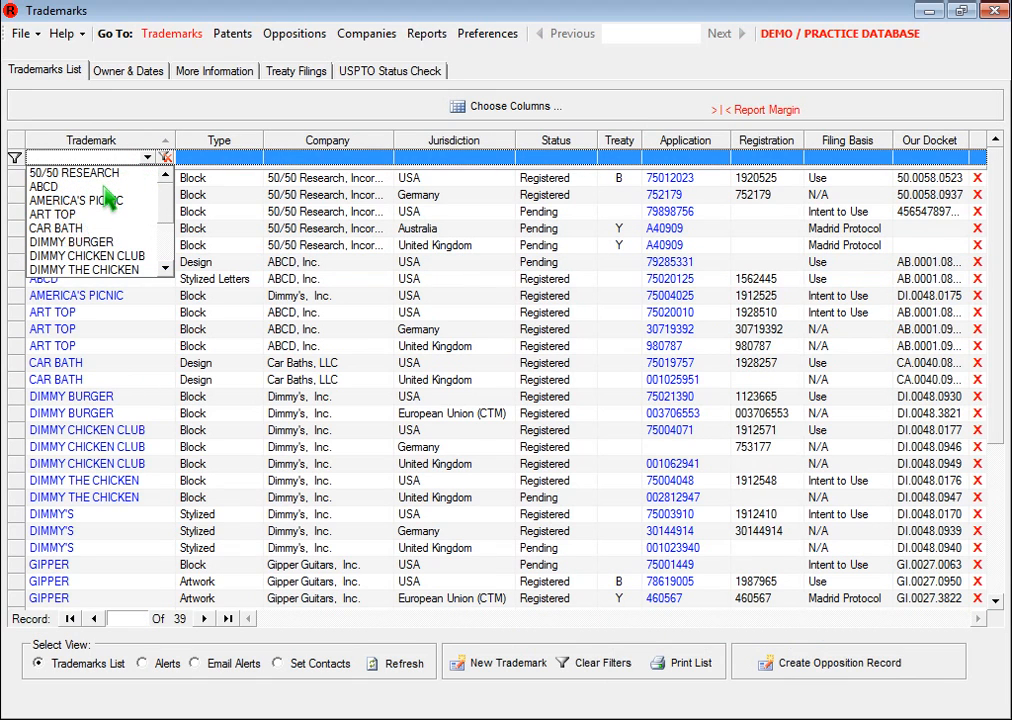
{"action": "key", "text": "Escape"}
Step: Open the USA 50/50 RESEARCH trademark's Madrid Protocol treaty filing and add the USA mark with application 79898756 as a basis mark
{"action": "double_click", "coordinate": [45, 190]}
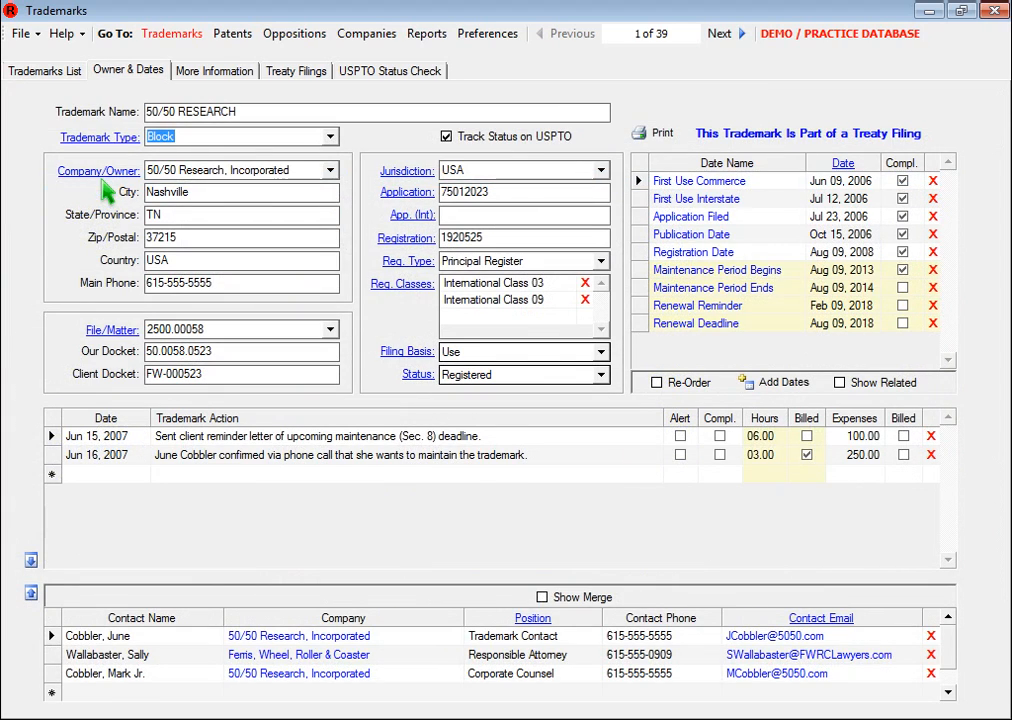
{"action": "left_click", "coordinate": [285, 72]}
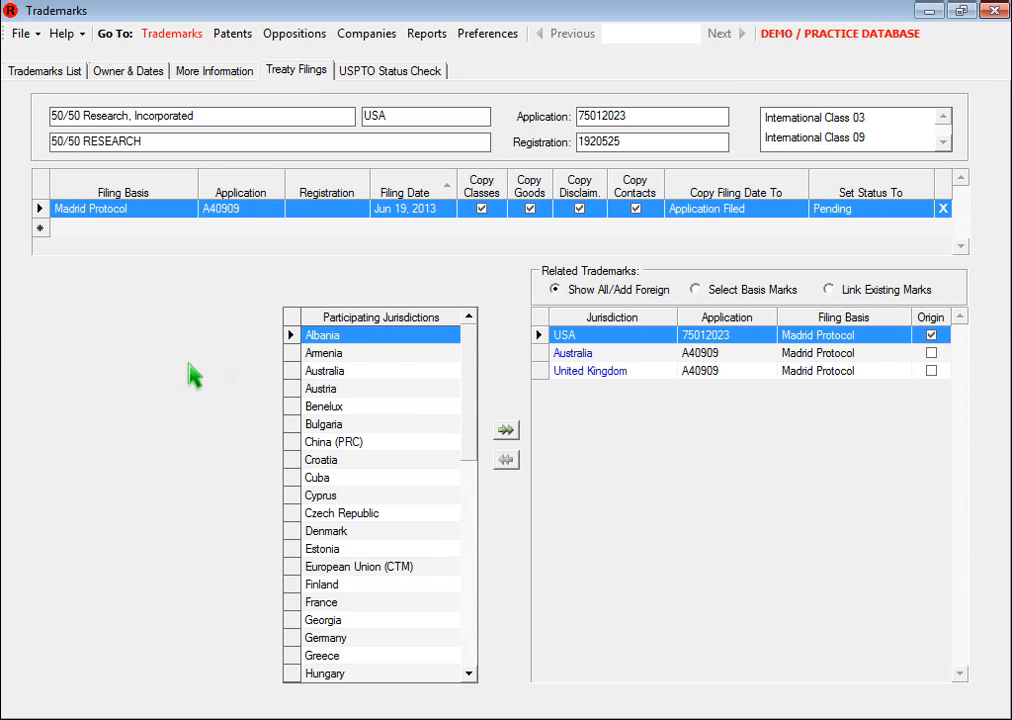
{"action": "left_click", "coordinate": [758, 297]}
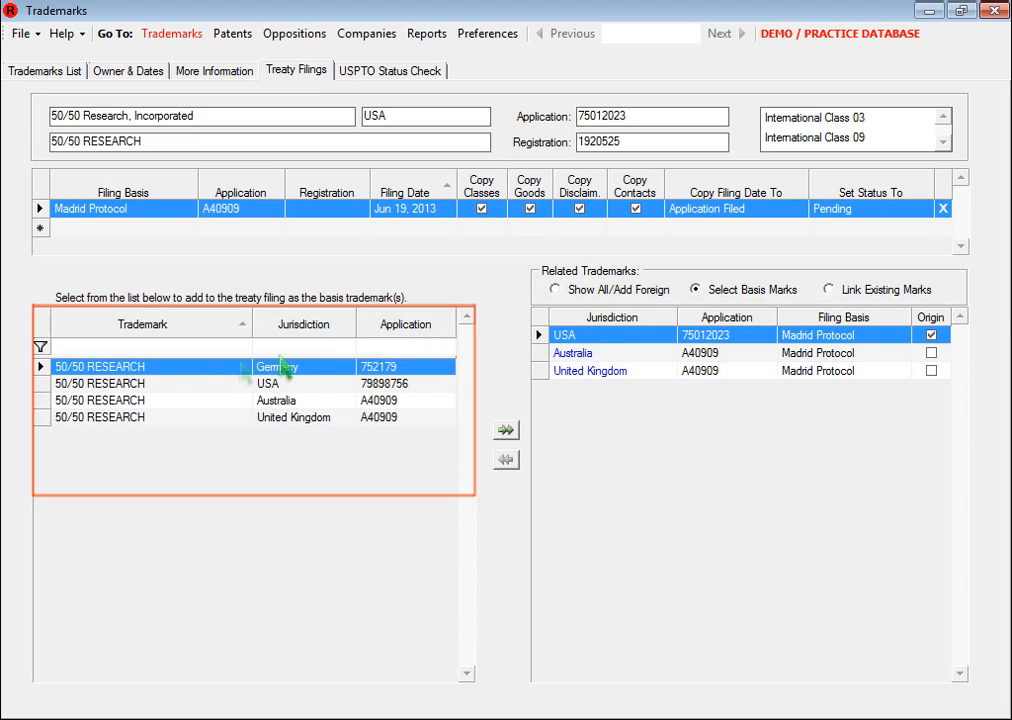
{"action": "left_click", "coordinate": [45, 388]}
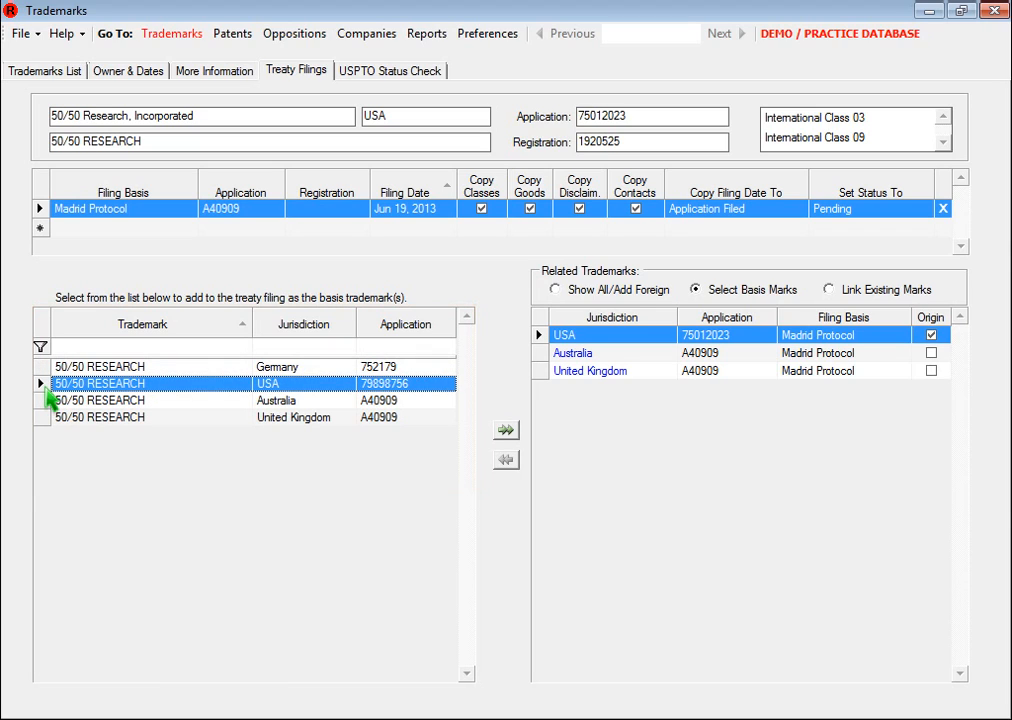
{"action": "left_click", "coordinate": [507, 432]}
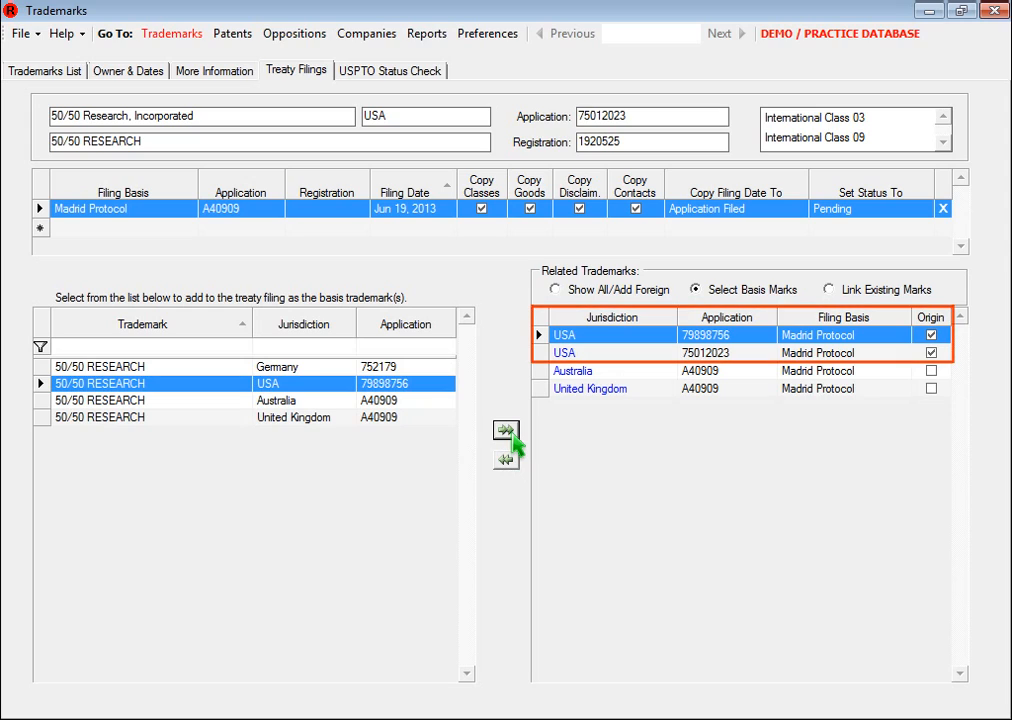